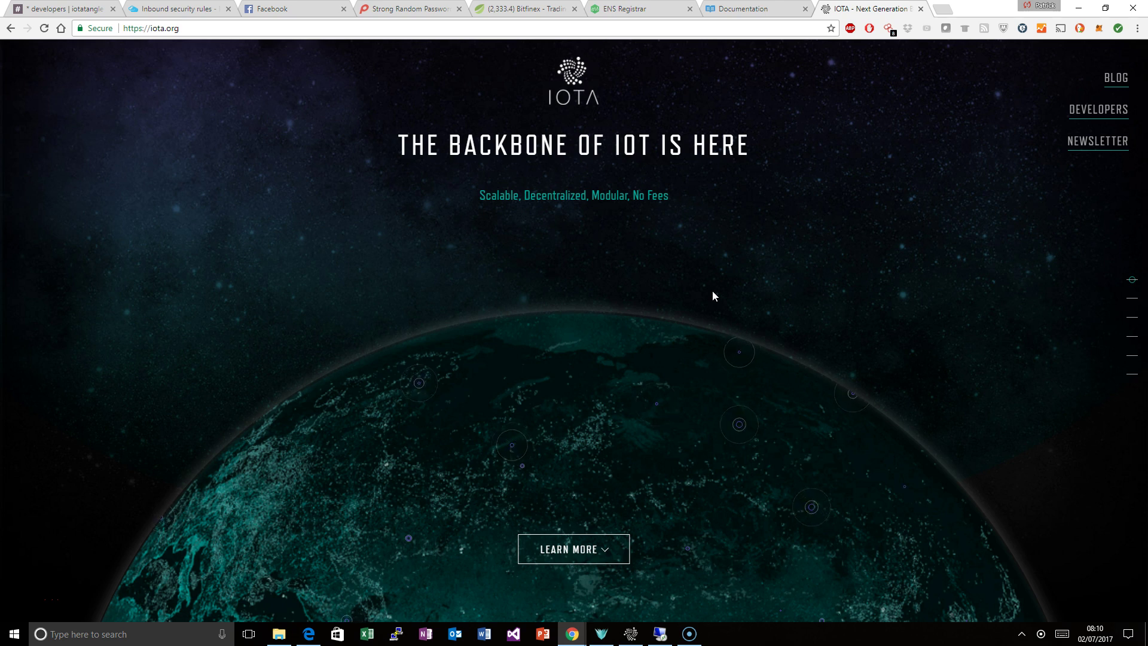
# - Move through iota.org's Economy of Things, Ledger of Things and The Tangle sections to the use cases
pyautogui.click(212, 30)
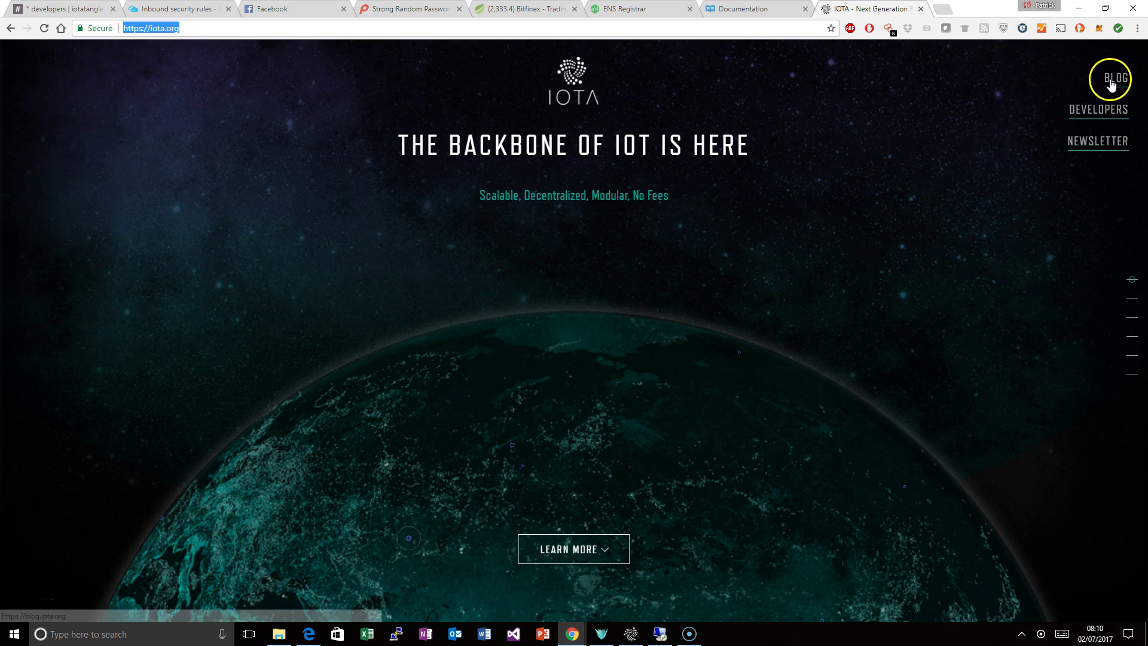
pyautogui.click(1135, 302)
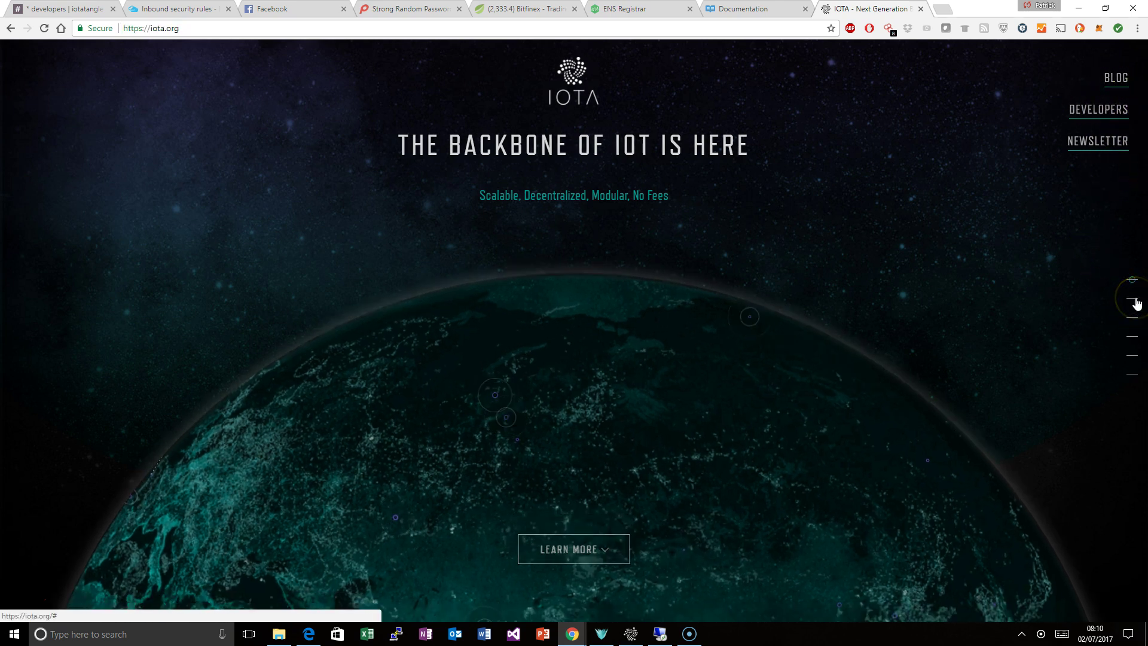
pyautogui.click(1136, 313)
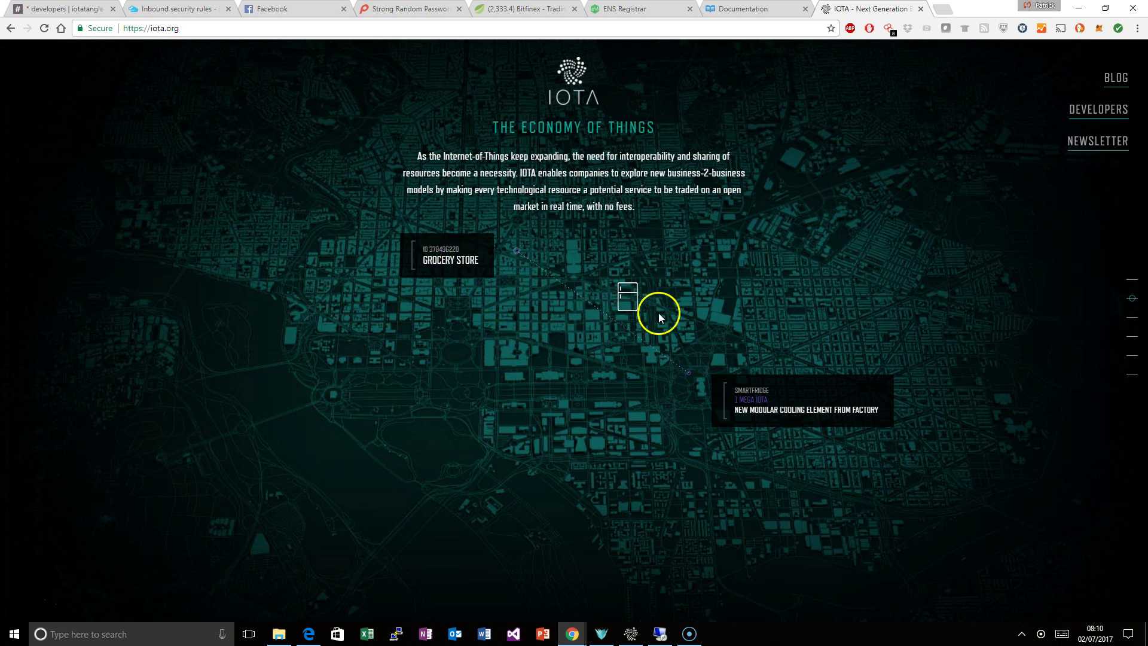
pyautogui.click(1136, 321)
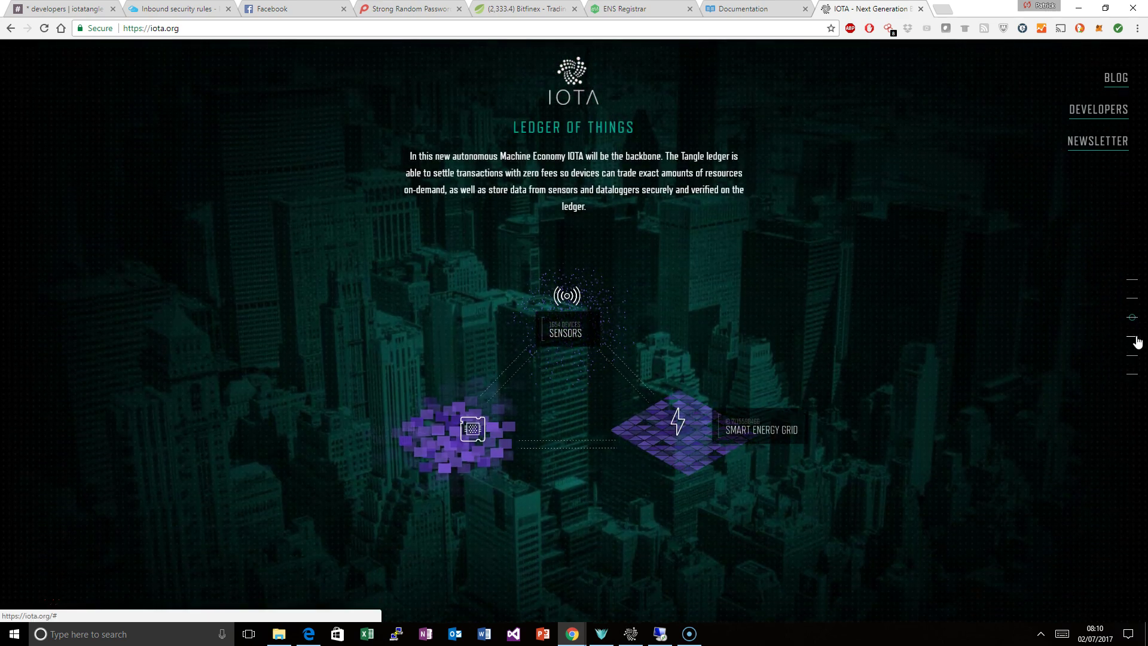
pyautogui.click(1136, 339)
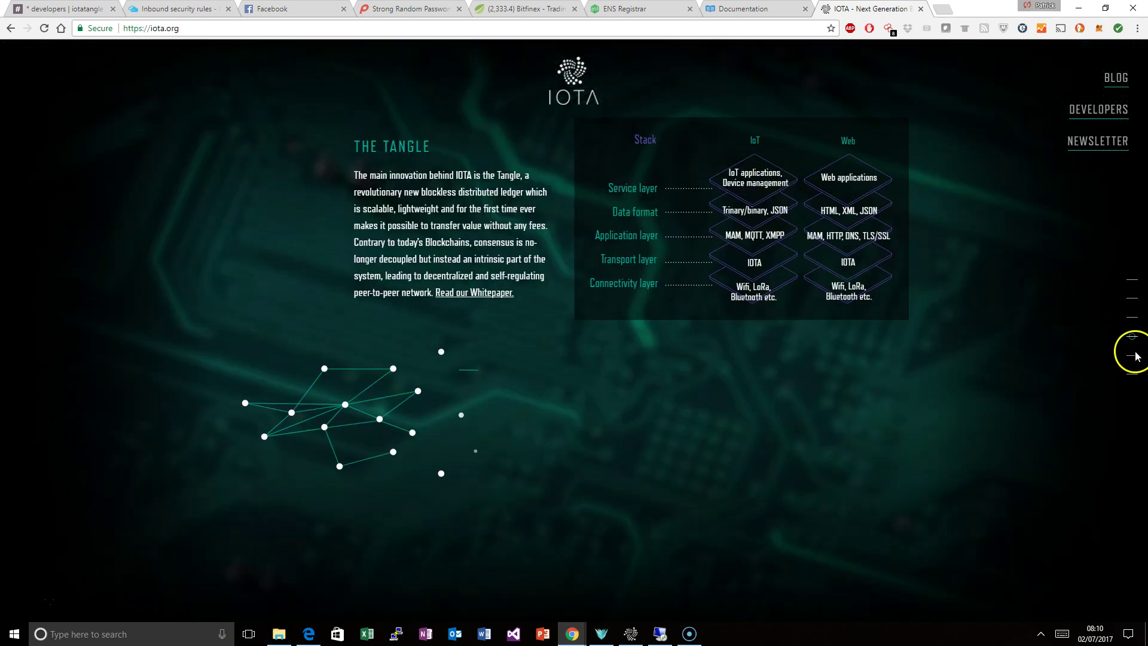
pyautogui.click(1135, 357)
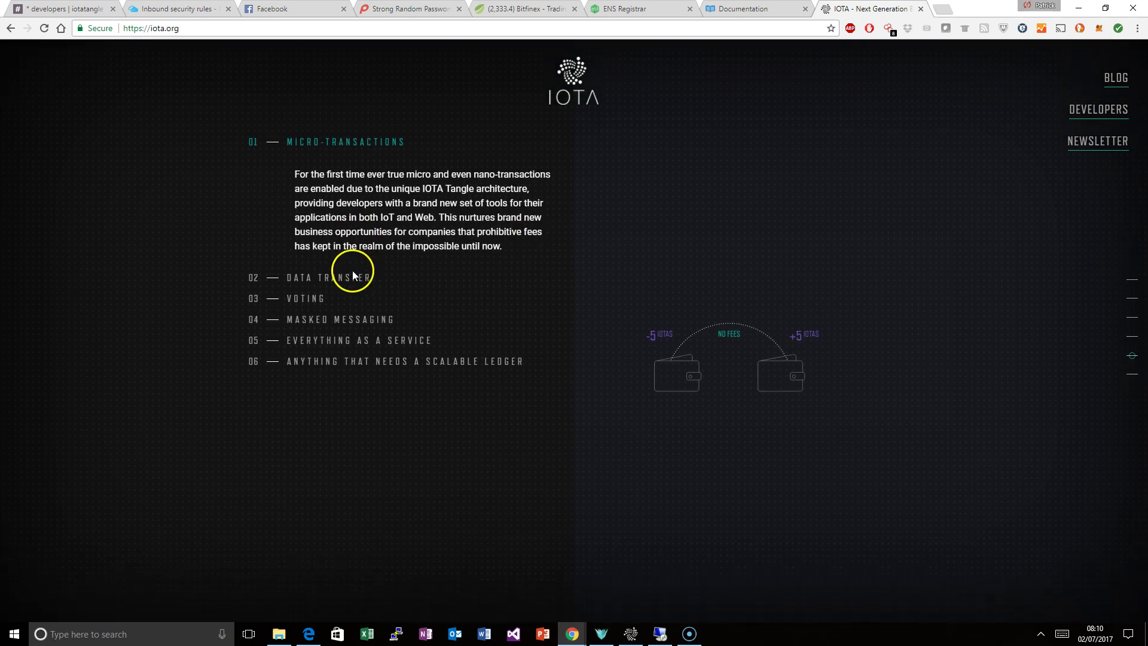
# - Expand the Data Transfer, Voting, Masked Messaging, Everything as a Service and scalable ledger use cases
pyautogui.click(353, 278)
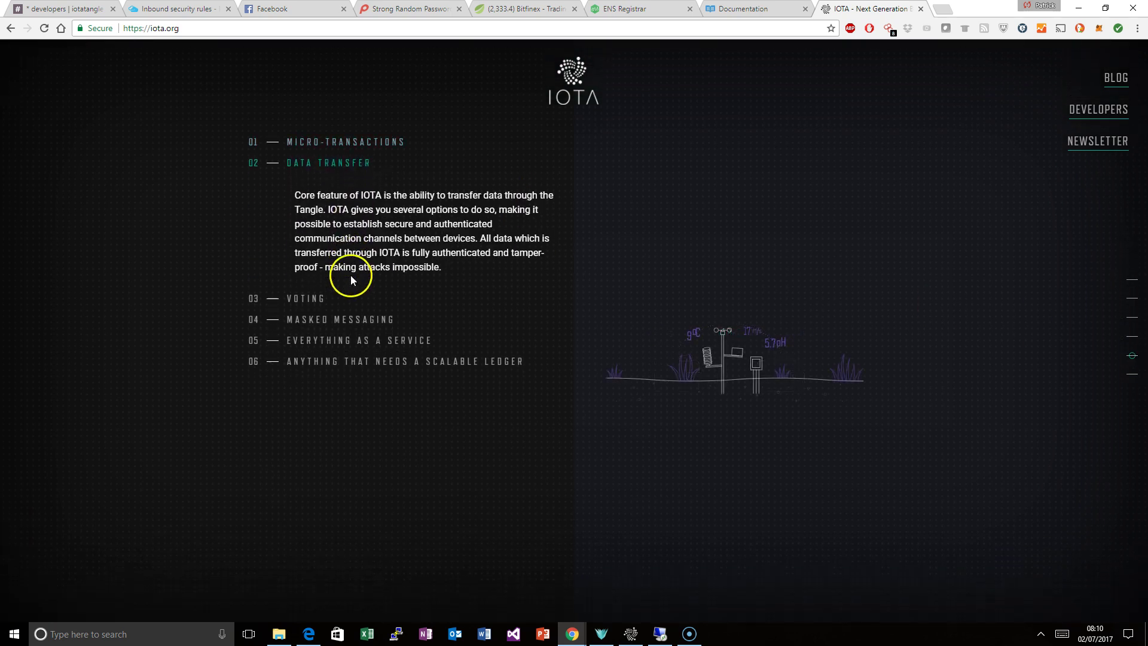
pyautogui.click(313, 296)
pyautogui.click(326, 318)
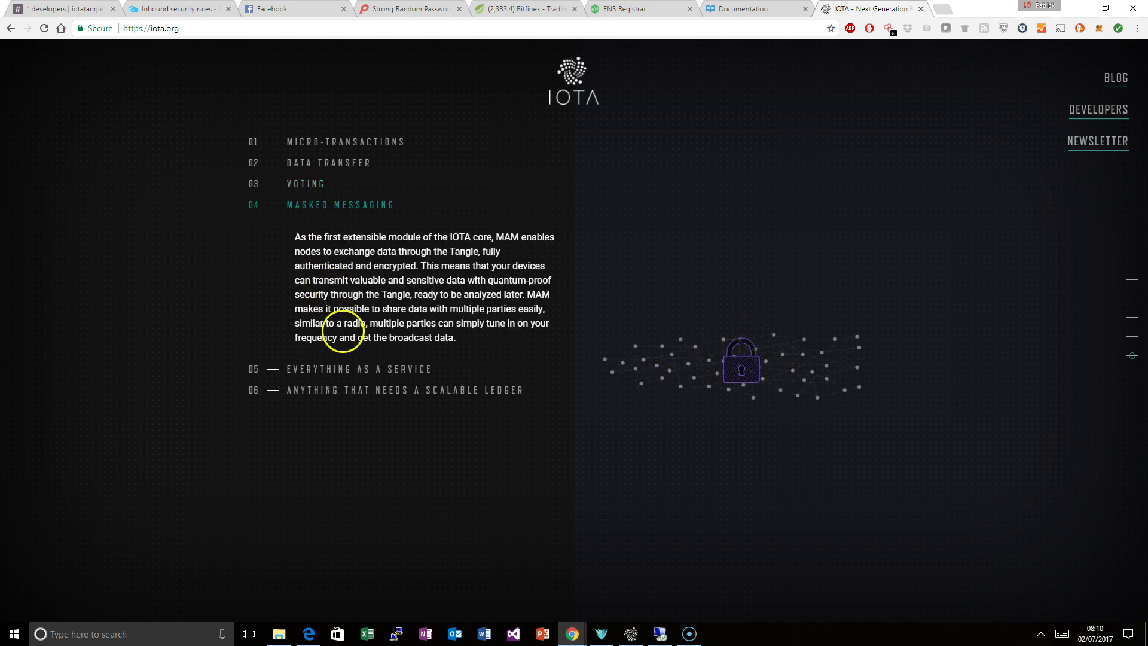
pyautogui.click(346, 371)
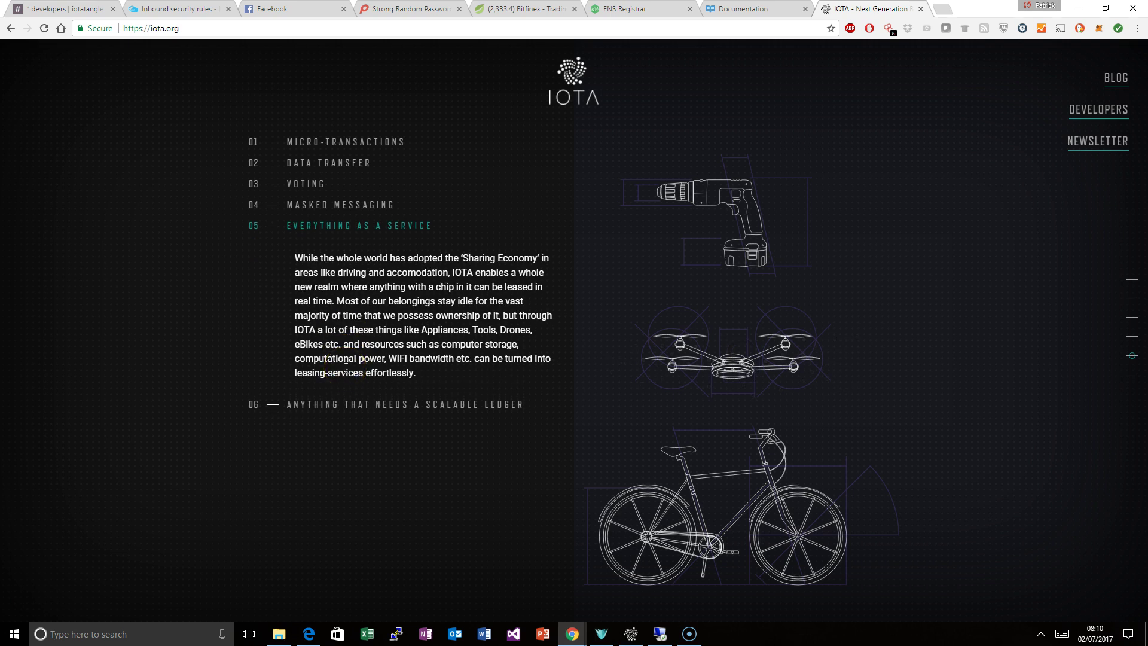
pyautogui.click(344, 402)
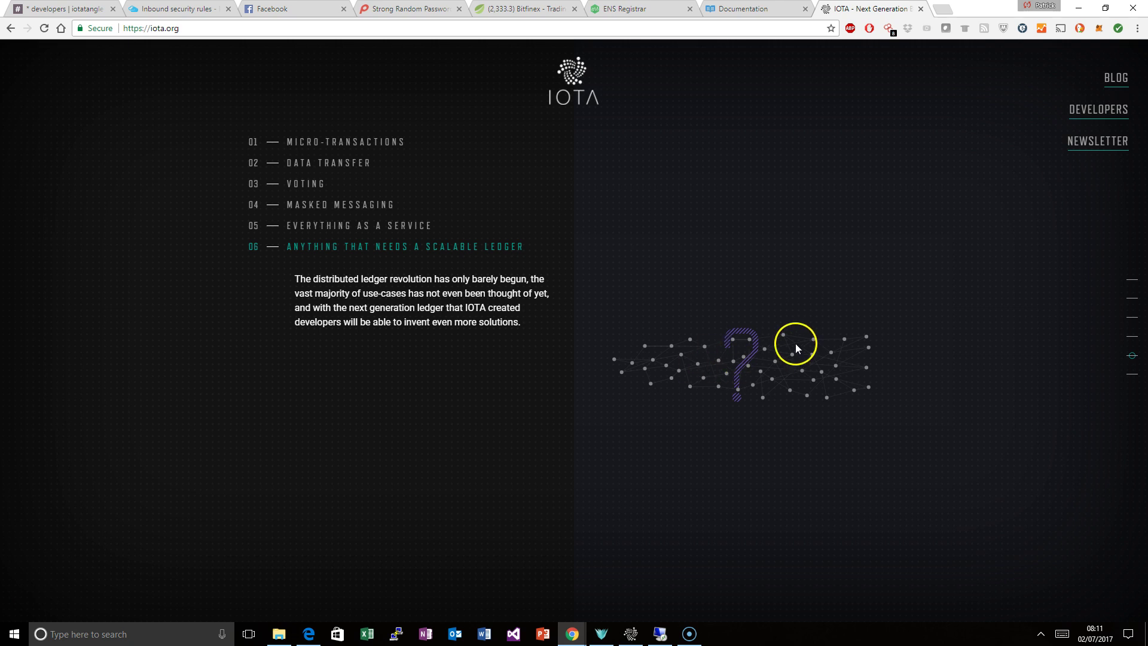
# - Follow the footer's DOWNLOAD GUI link to the How to Install documentation page
pyautogui.click(1132, 374)
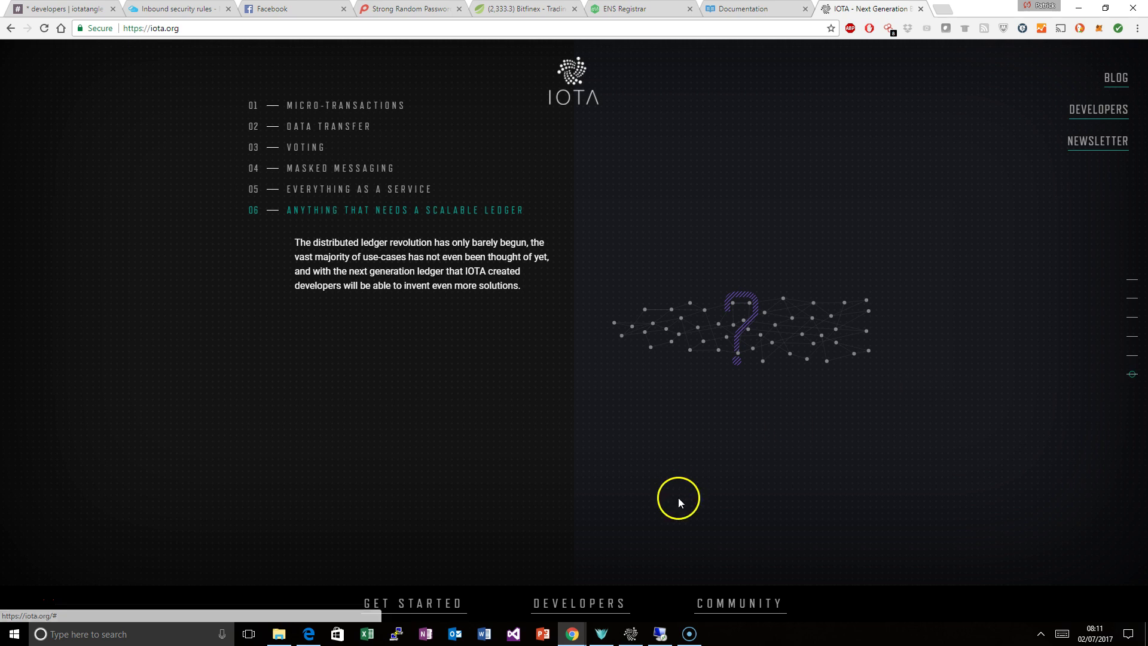
pyautogui.moveTo(406, 617)
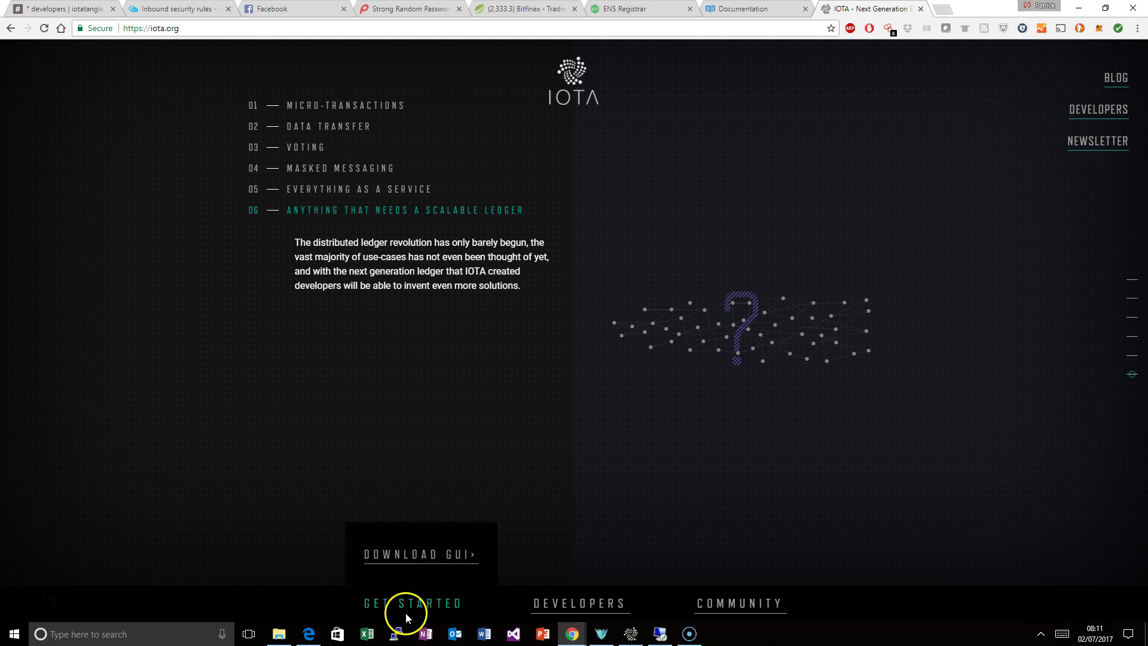
pyautogui.click(438, 565)
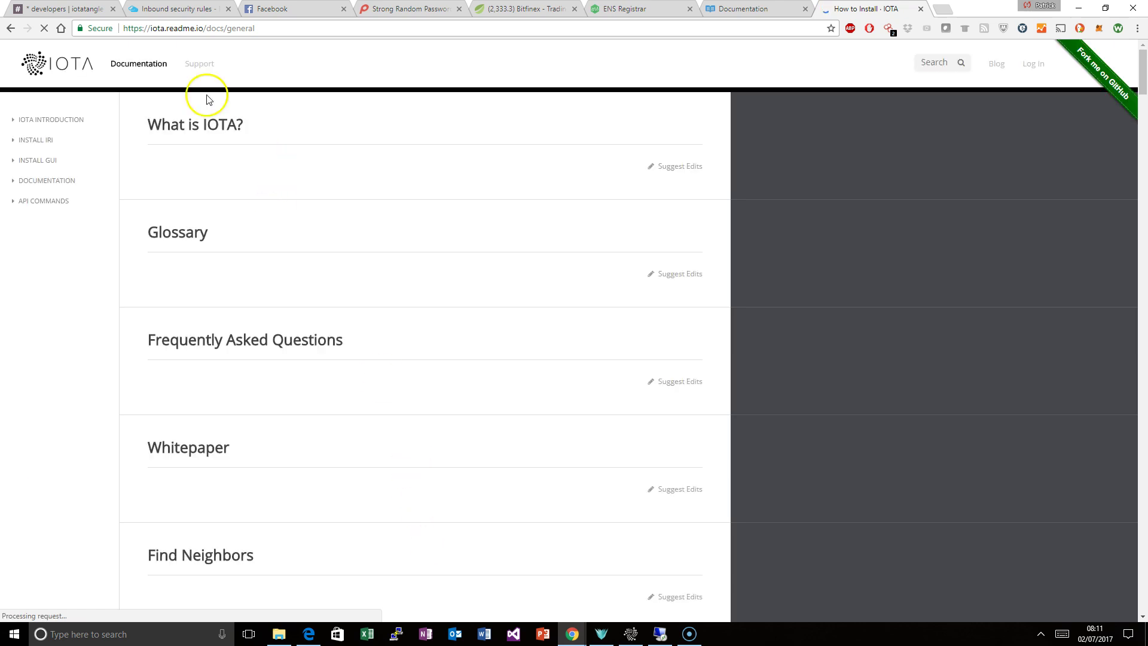
# - Read the How to Install page and highlight its download instructions text
pyautogui.doubleClick(157, 29)
pyautogui.doubleClick(180, 28)
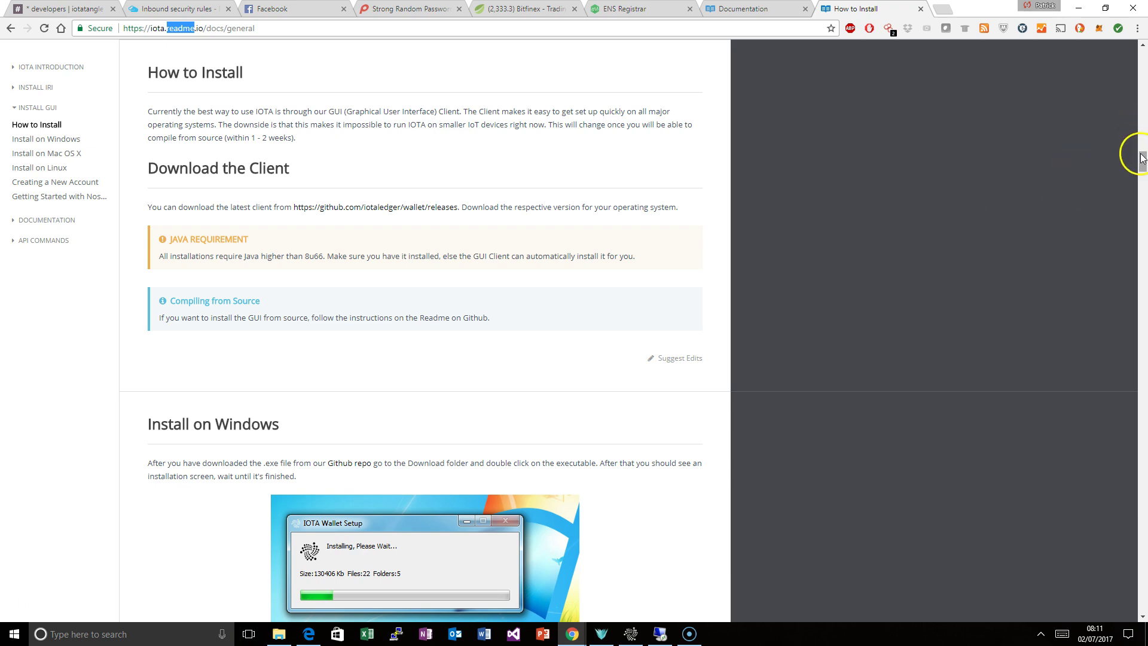
pyautogui.moveTo(1143, 156); pyautogui.dragTo(1144, 172)
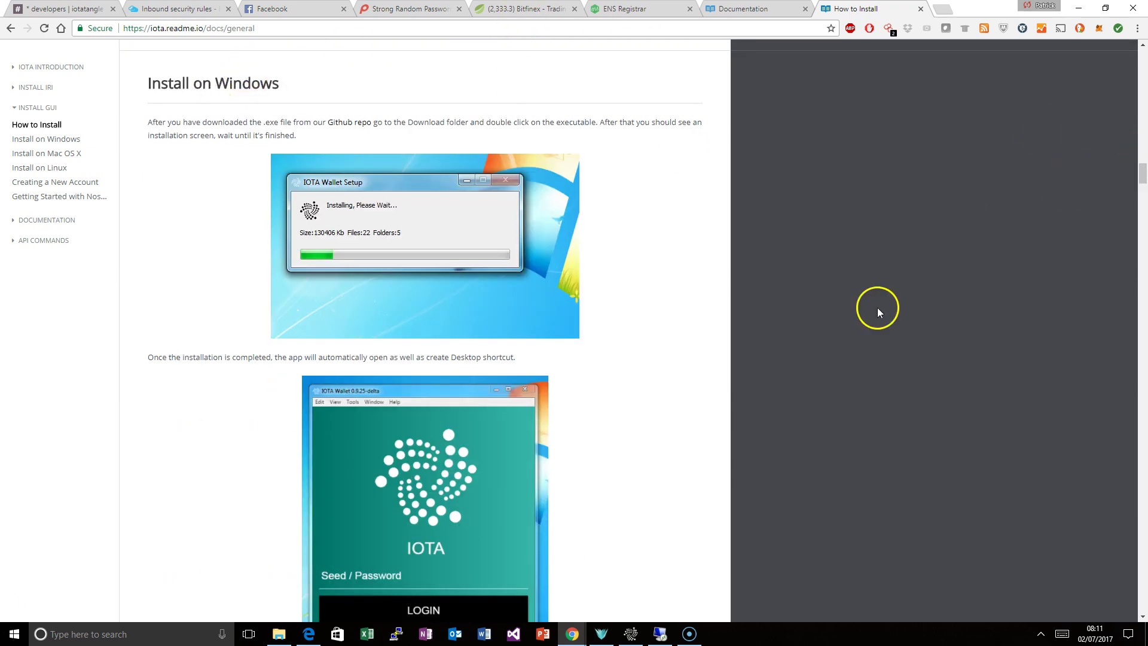
pyautogui.moveTo(1143, 179); pyautogui.dragTo(1143, 168)
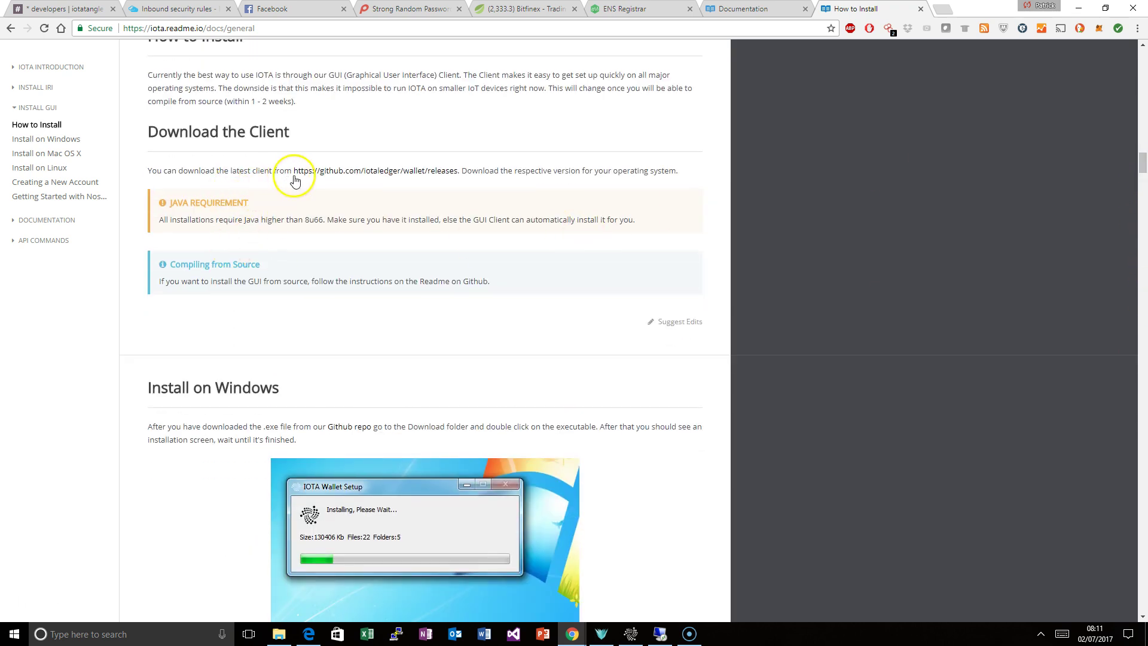
pyautogui.moveTo(157, 170); pyautogui.dragTo(377, 187)
pyautogui.click(375, 178)
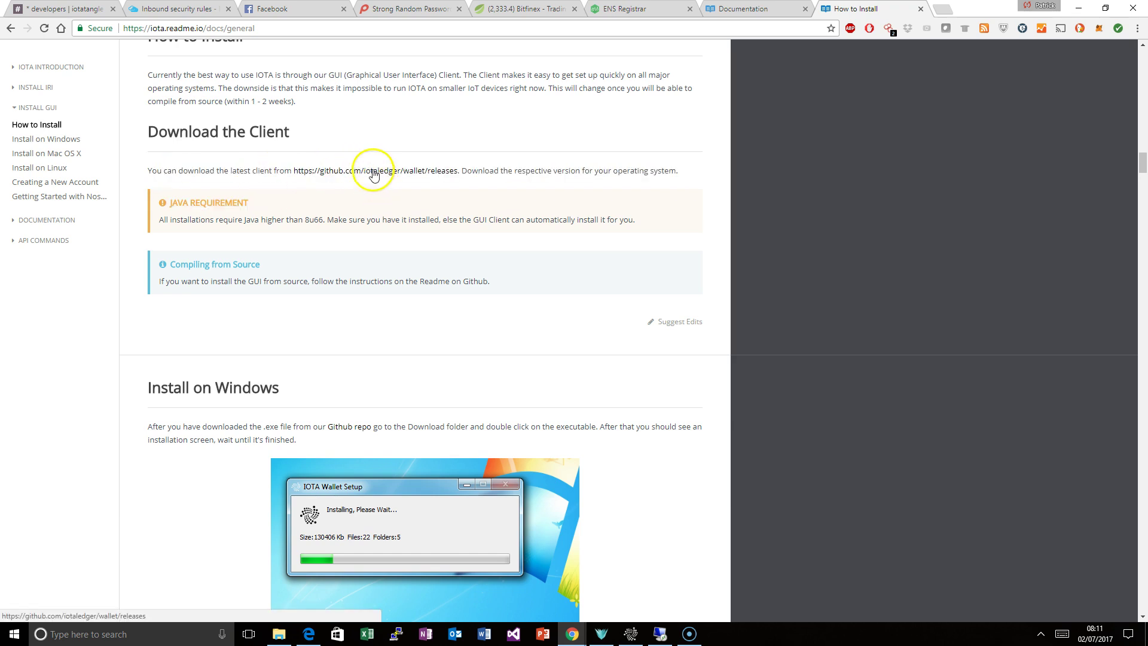
# - Open the github.com/iotaledger/wallet/releases link in a new tab and go to the password generator
pyautogui.rightClick(374, 177)
pyautogui.click(392, 183)
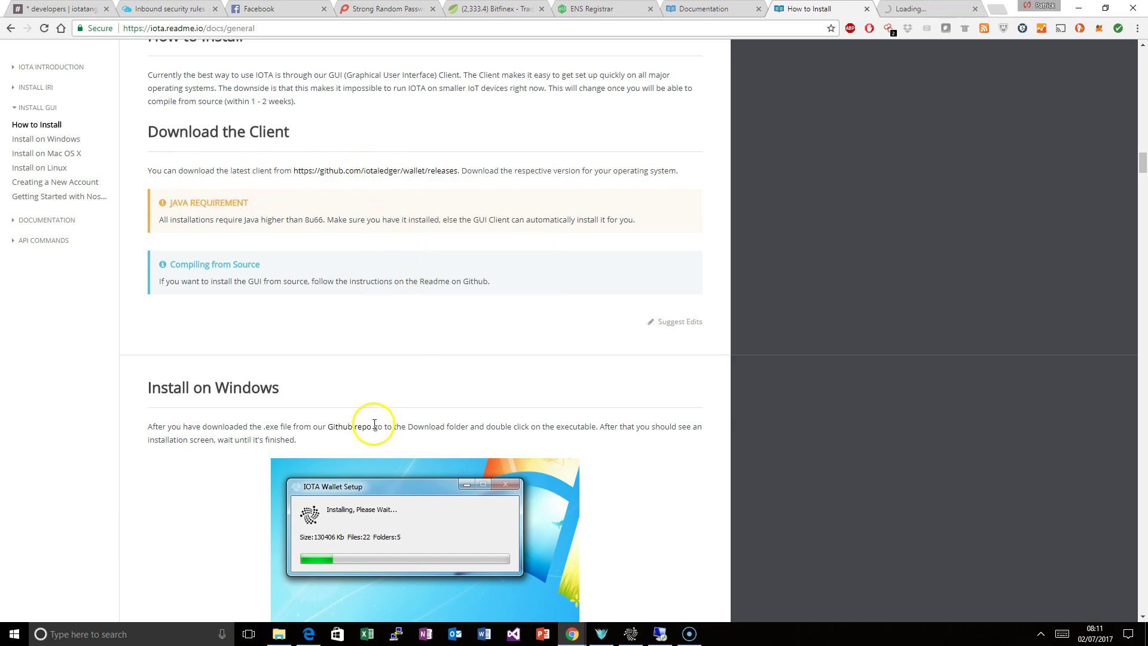
pyautogui.moveTo(1140, 160); pyautogui.dragTo(1145, 177)
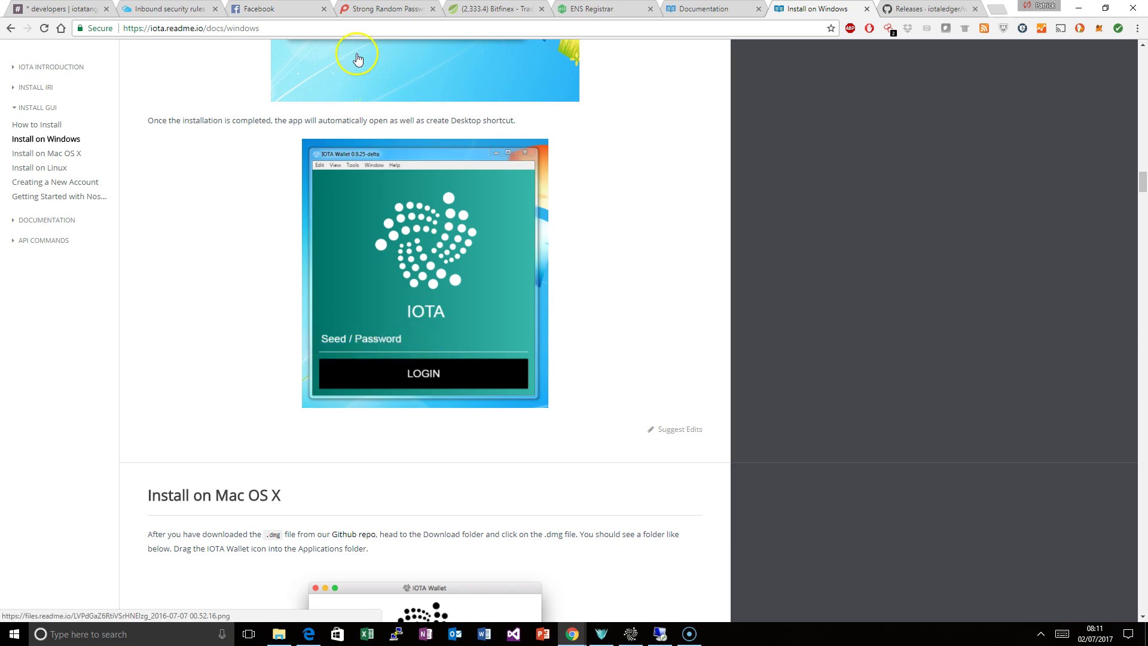
pyautogui.click(378, 12)
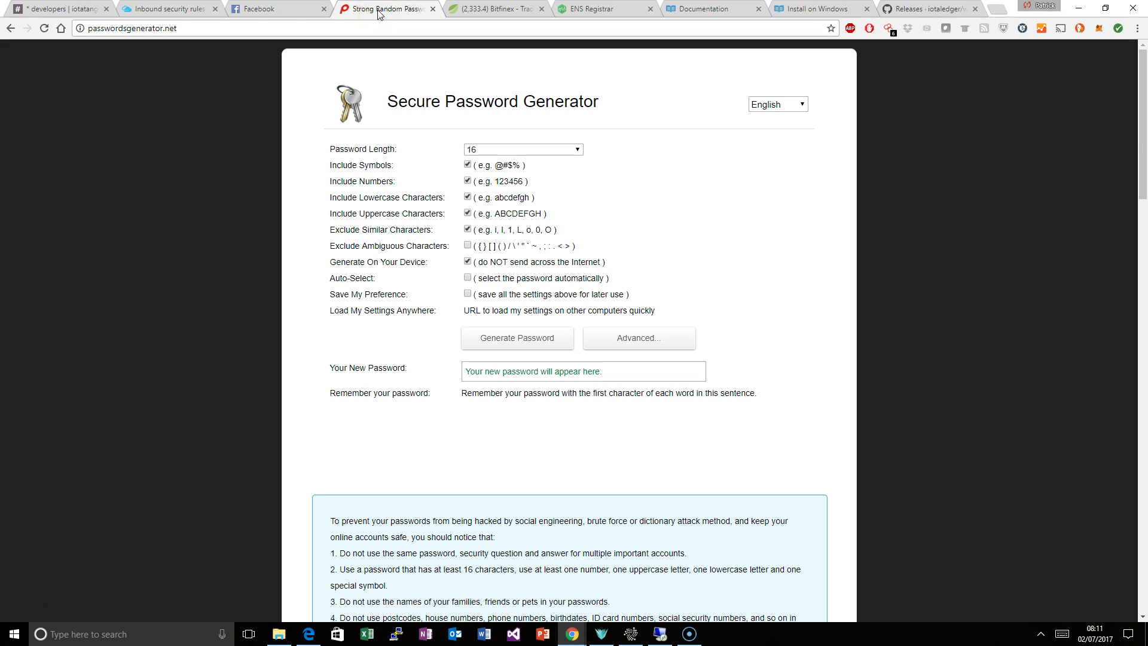
# - Set the Password Length to 81 in the Secure Password Generator
pyautogui.click(186, 30)
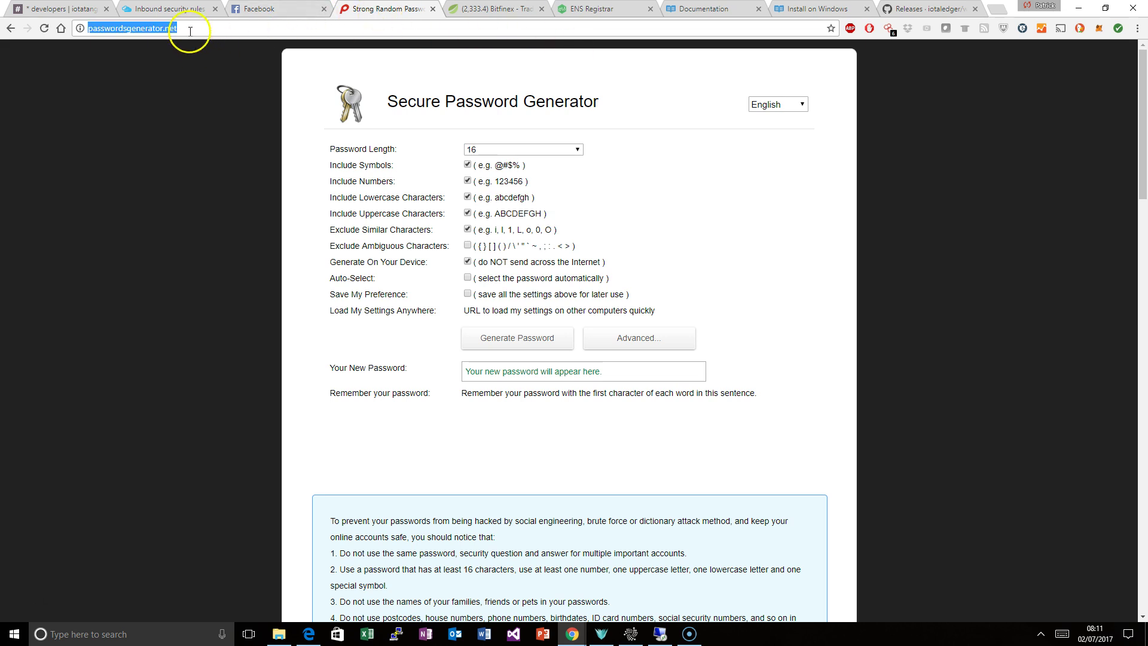
pyautogui.click(557, 149)
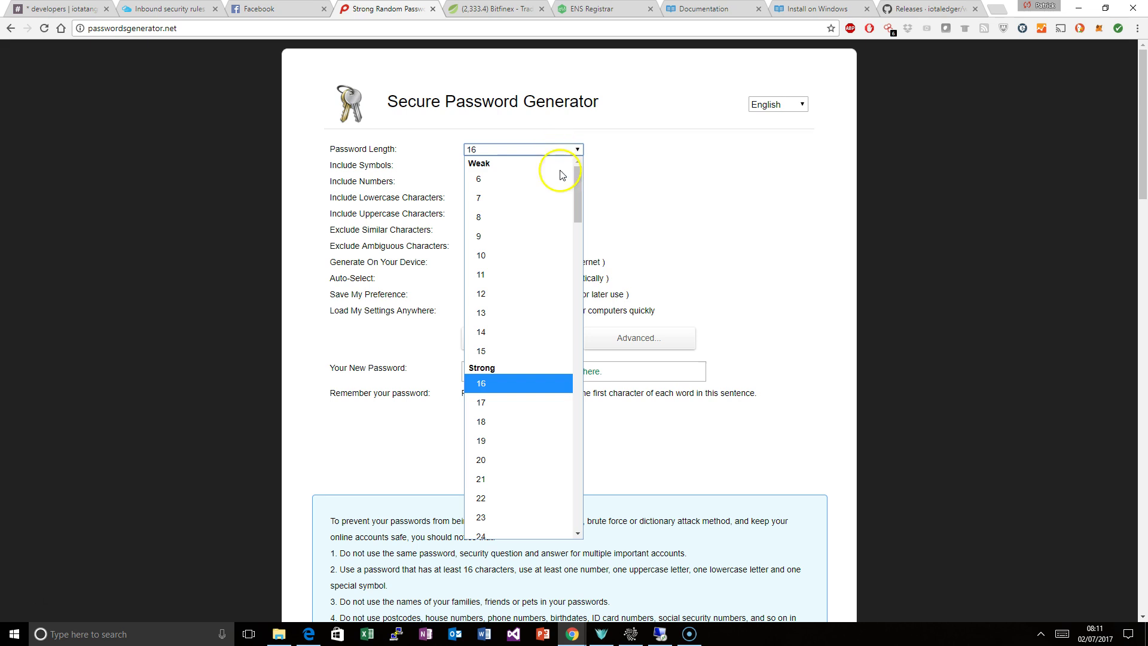
pyautogui.moveTo(579, 204); pyautogui.dragTo(601, 406)
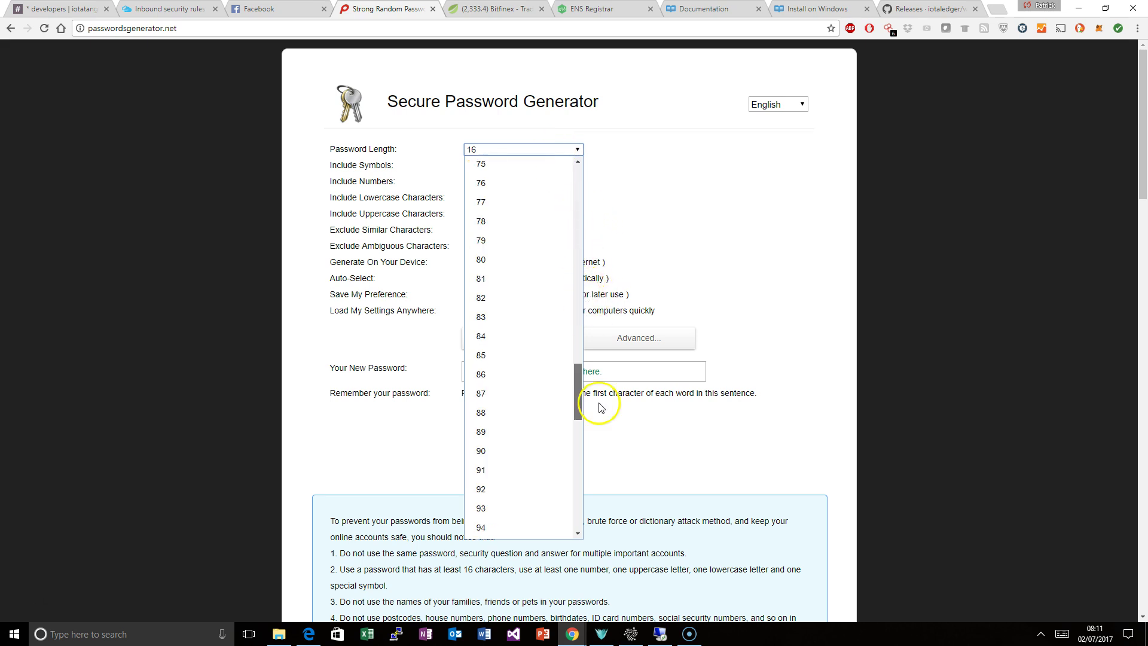
pyautogui.click(546, 279)
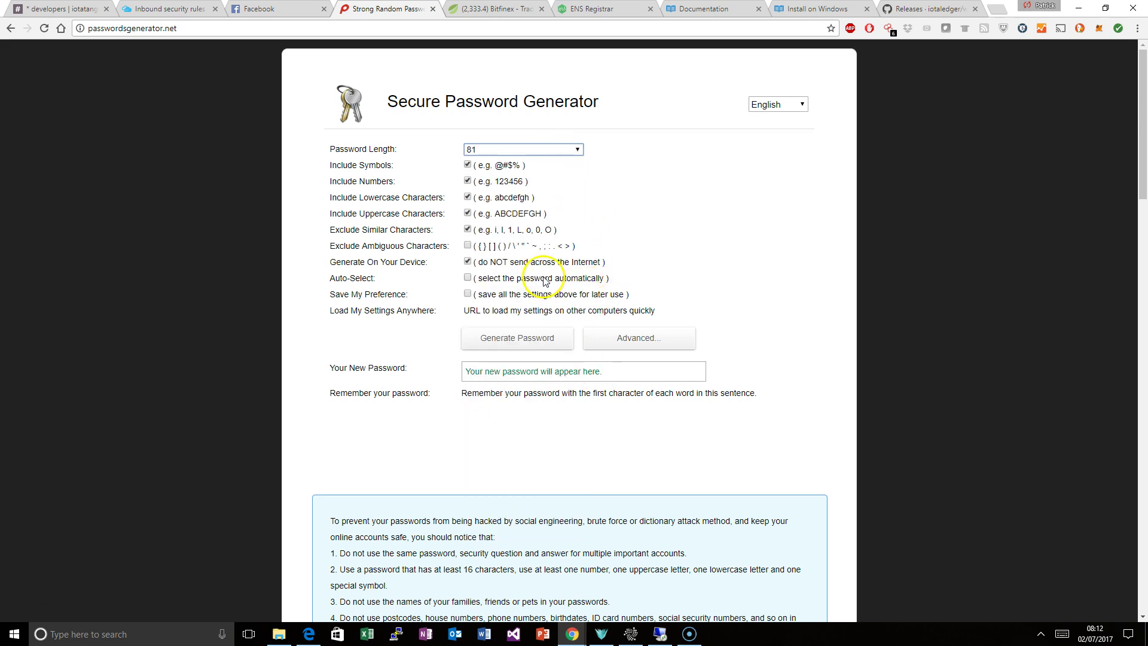
# - Turn off symbols, numbers, lowercase and similar-character exclusion, then generate and select the password
pyautogui.click(468, 165)
pyautogui.click(467, 180)
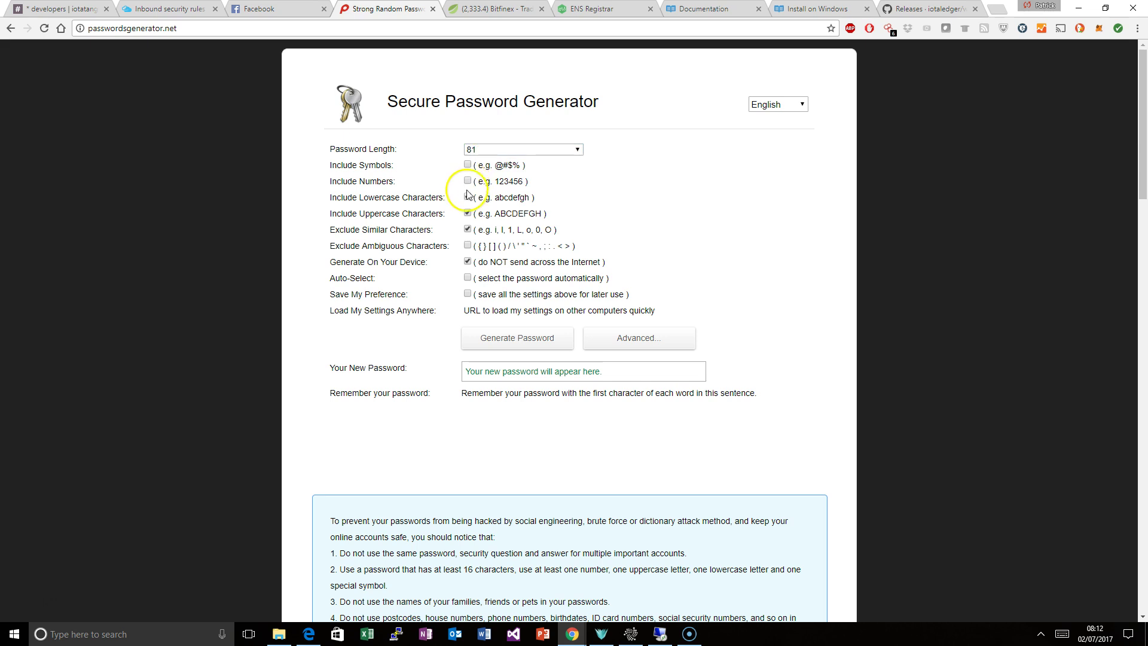
pyautogui.click(468, 196)
pyautogui.click(468, 229)
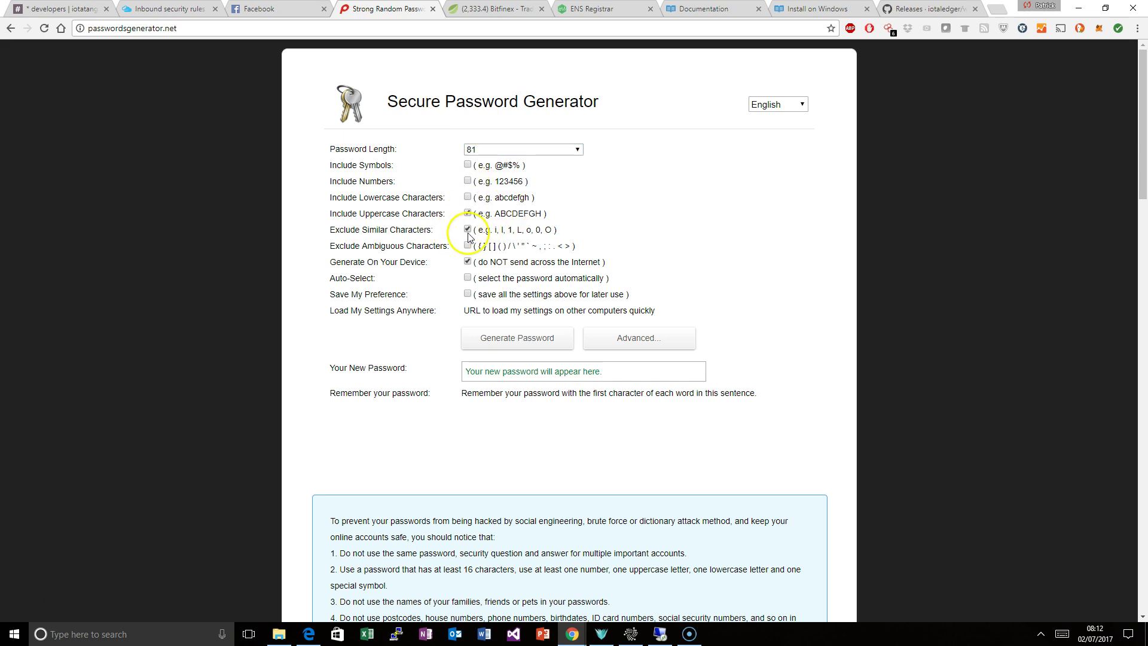
pyautogui.rightClick(469, 237)
pyautogui.rightClick(430, 390)
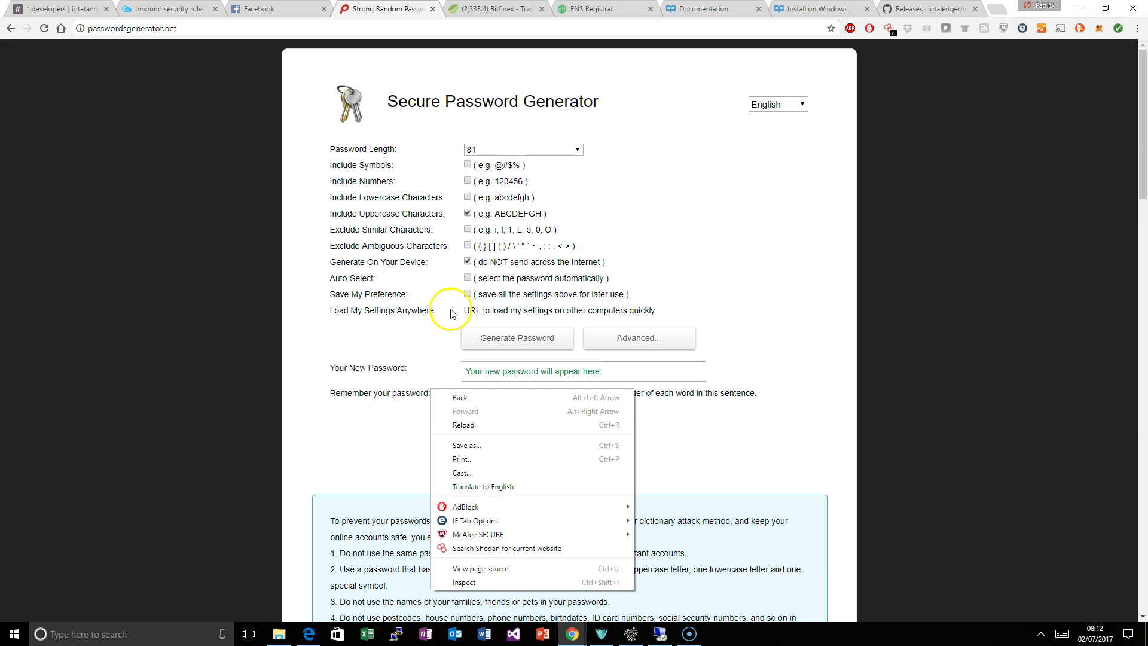
pyautogui.click(450, 314)
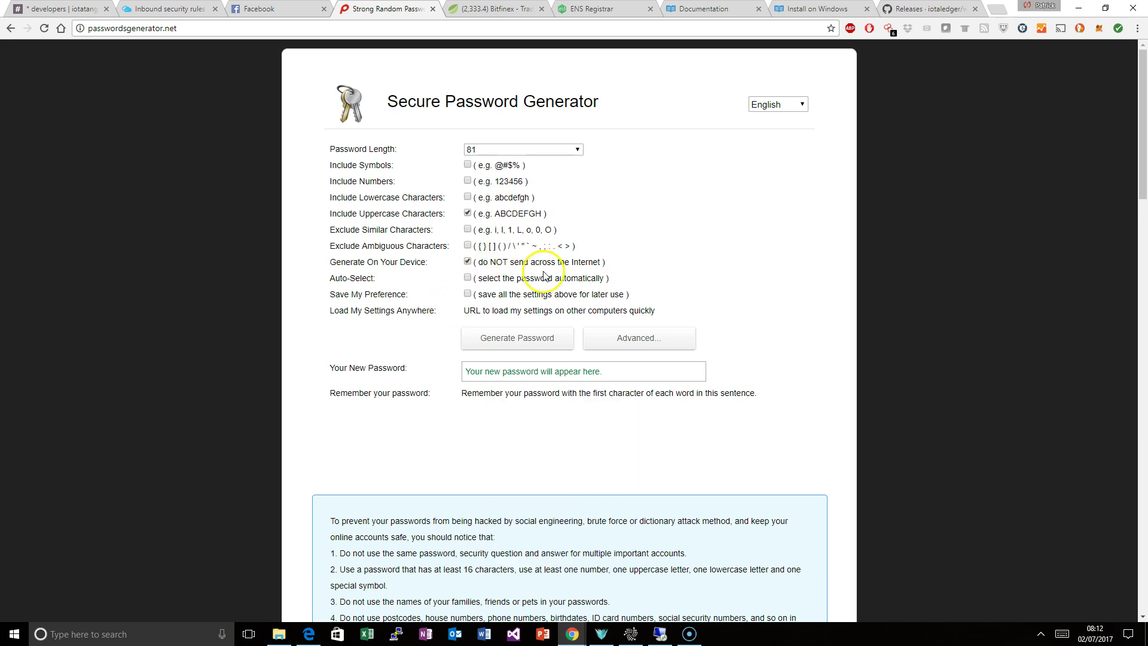
pyautogui.click(514, 346)
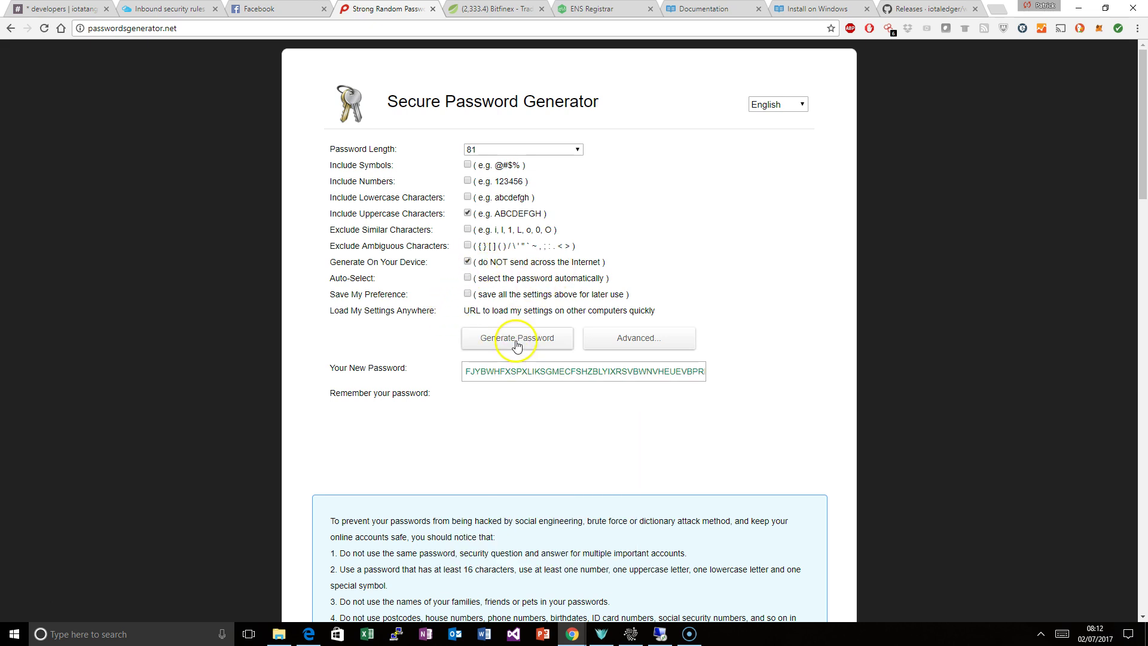
pyautogui.doubleClick(526, 371)
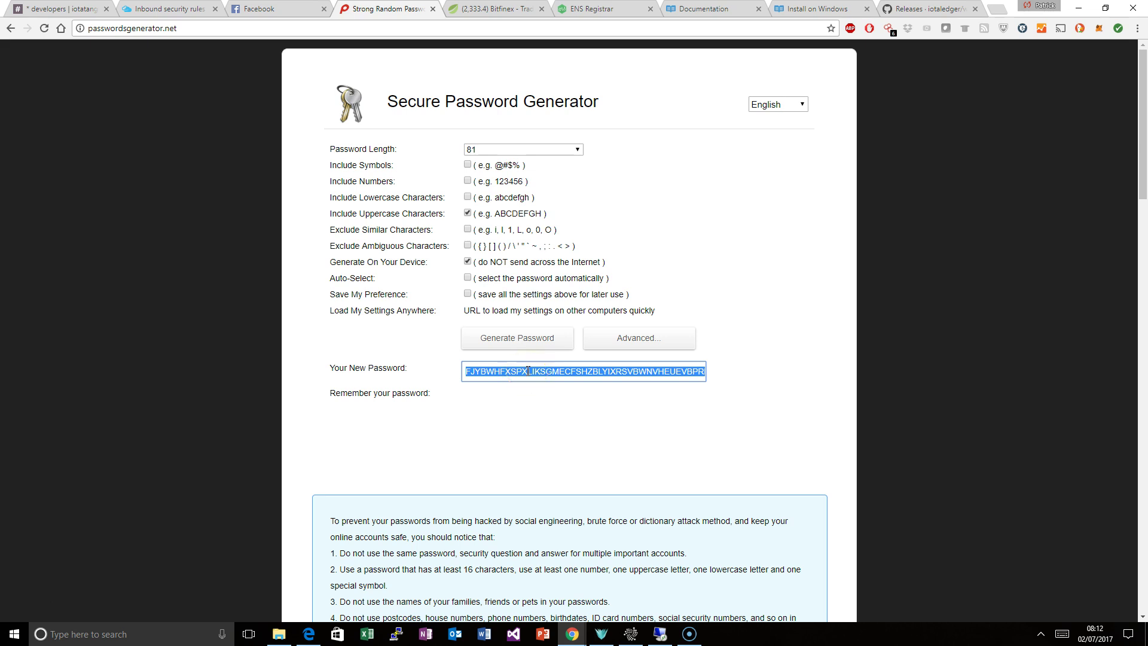
# - Paste the generated seed into the address bar and replace three of its letters with 99
pyautogui.click(577, 26)
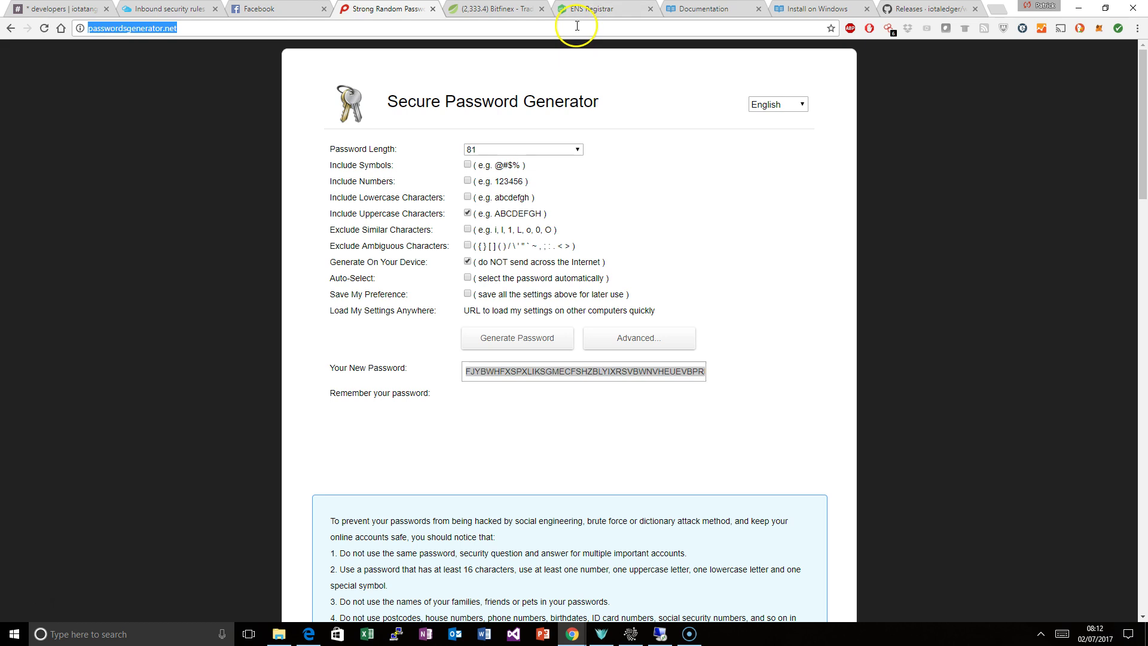
pyautogui.hotkey('ctrl', 'v')
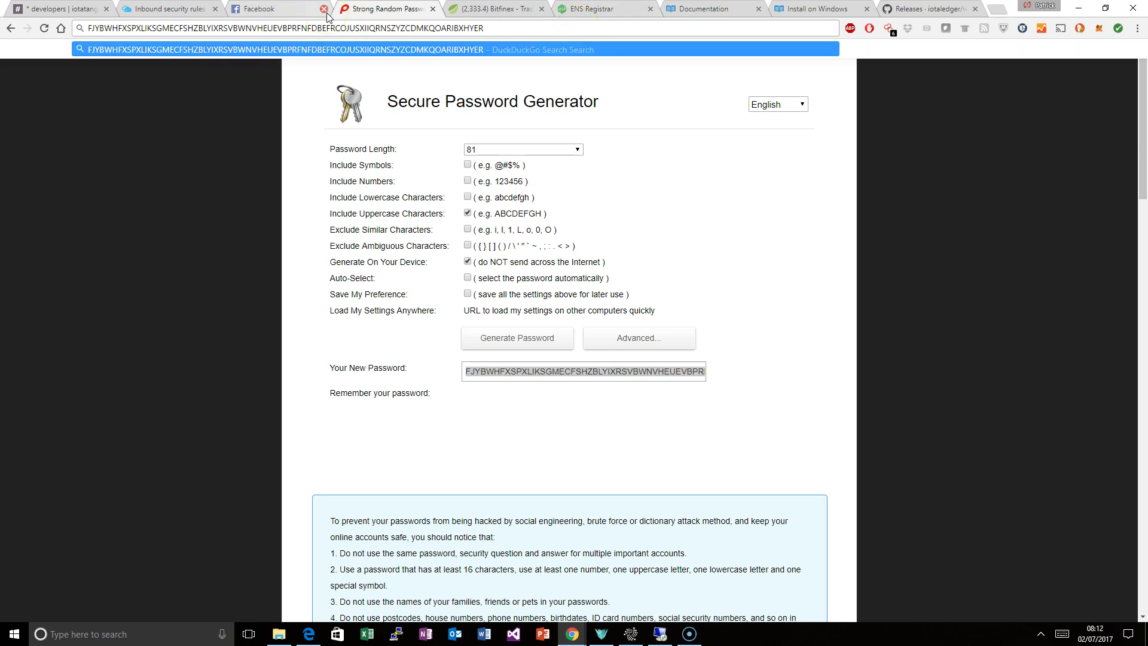
pyautogui.moveTo(311, 29); pyautogui.dragTo(301, 30)
pyautogui.moveTo(198, 28); pyautogui.dragTo(205, 28)
pyautogui.moveTo(224, 28); pyautogui.dragTo(211, 28)
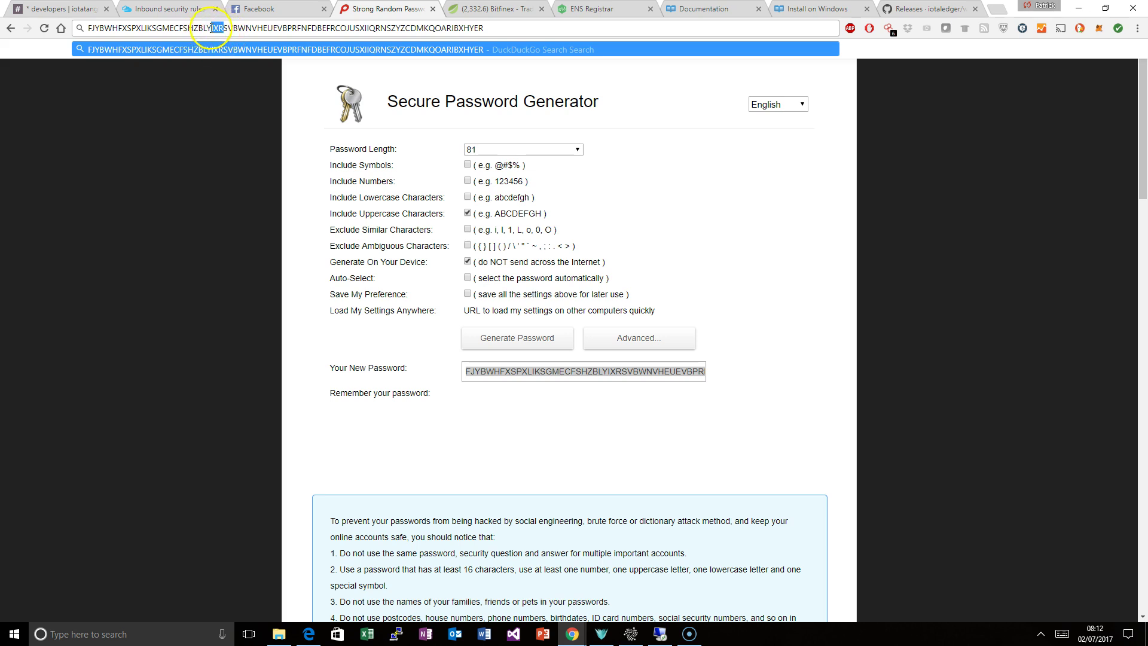
pyautogui.write('99')
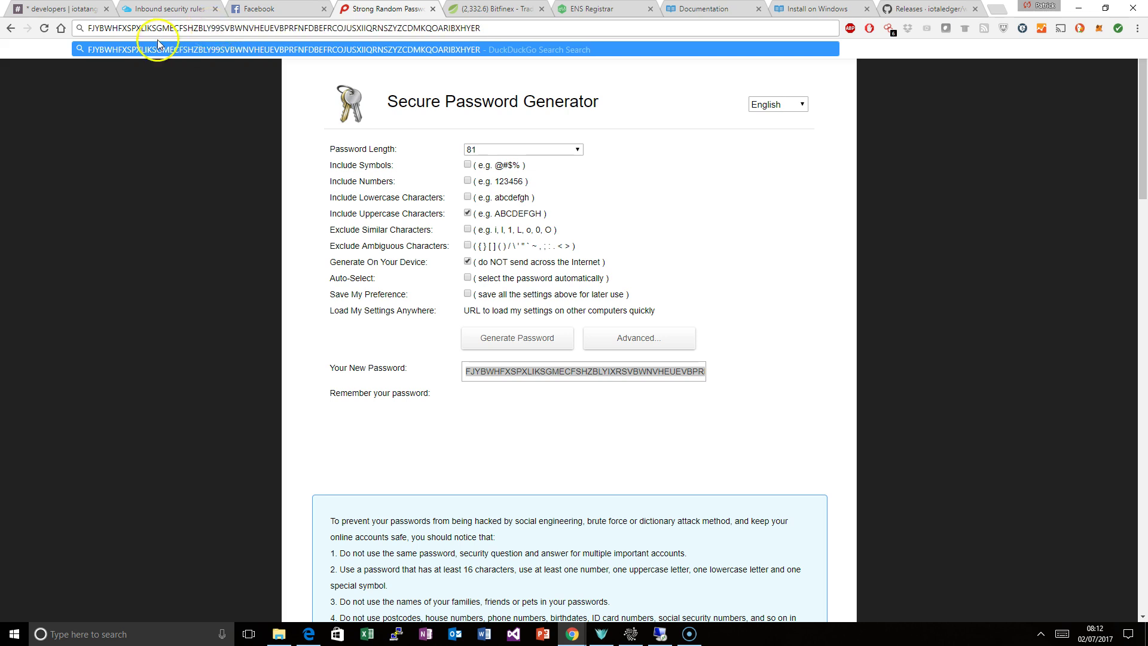
# - Replace one letter near the seed's start and one near its end with 9, then select it all
pyautogui.moveTo(142, 34); pyautogui.dragTo(137, 31)
pyautogui.write('9')
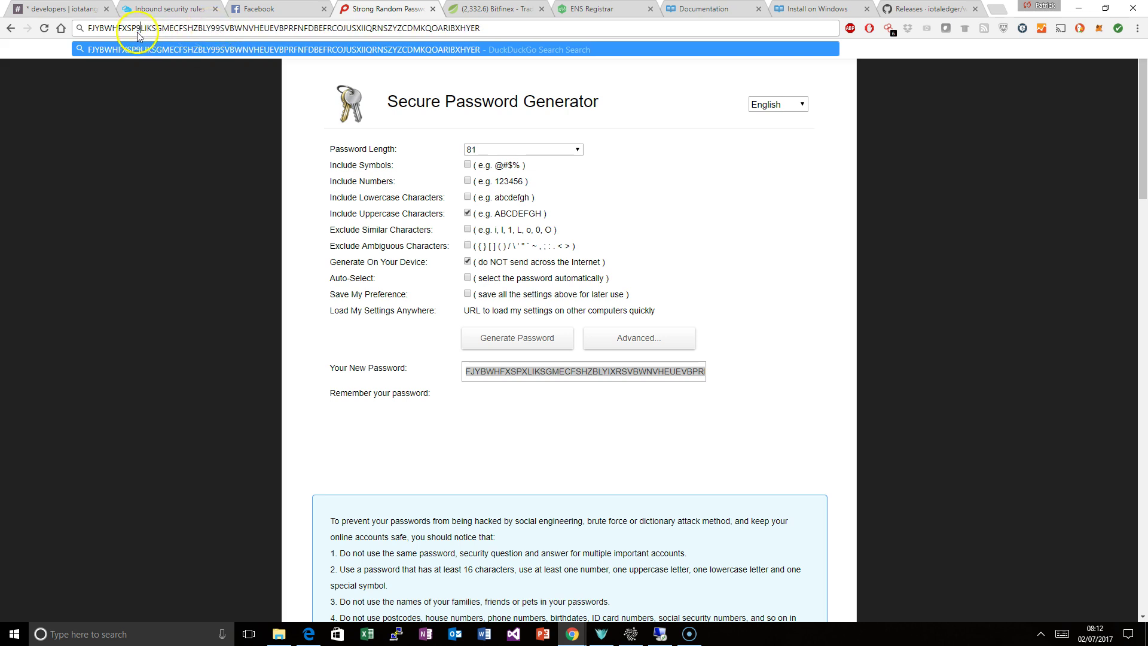
pyautogui.moveTo(396, 32); pyautogui.dragTo(401, 31)
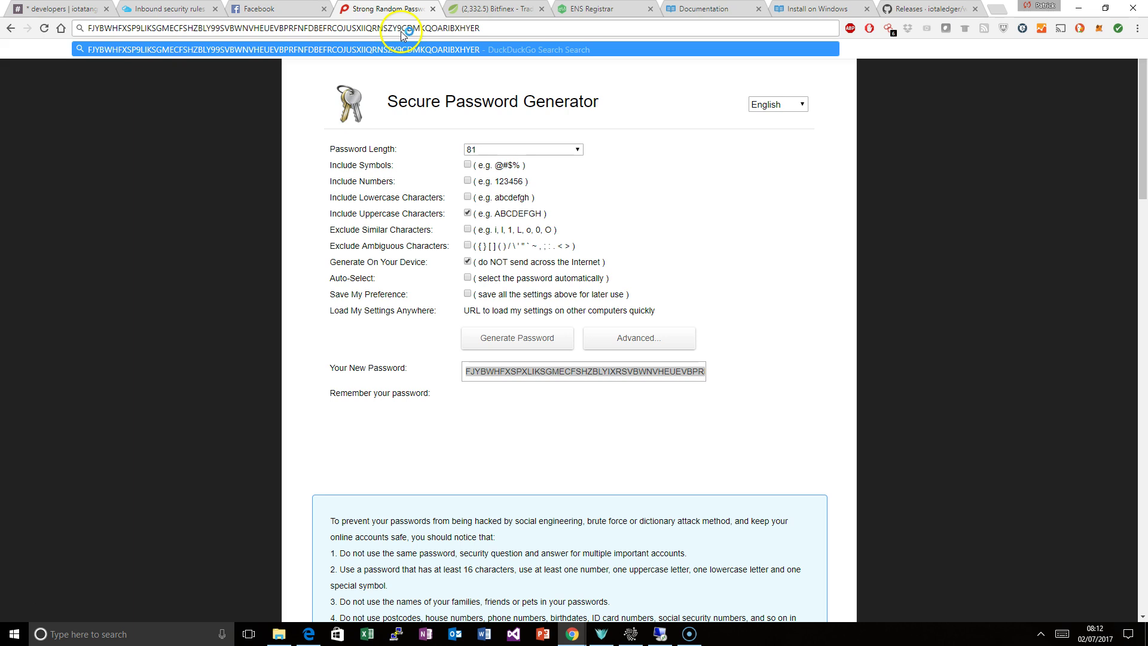
pyautogui.write('9')
pyautogui.hotkey('shift', 'Home')
pyautogui.doubleClick(386, 28)
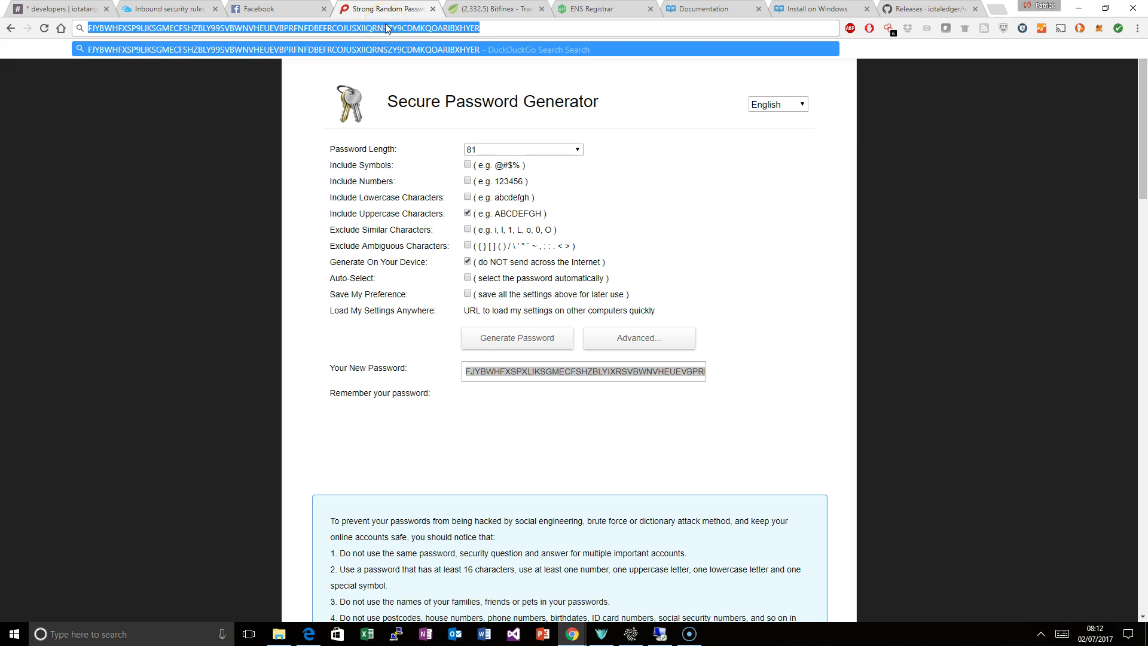
# - Return to the Install on Windows docs tab showing the wallet's Seed / Password login screen
pyautogui.click(389, 32)
pyautogui.doubleClick(460, 25)
pyautogui.click(819, 9)
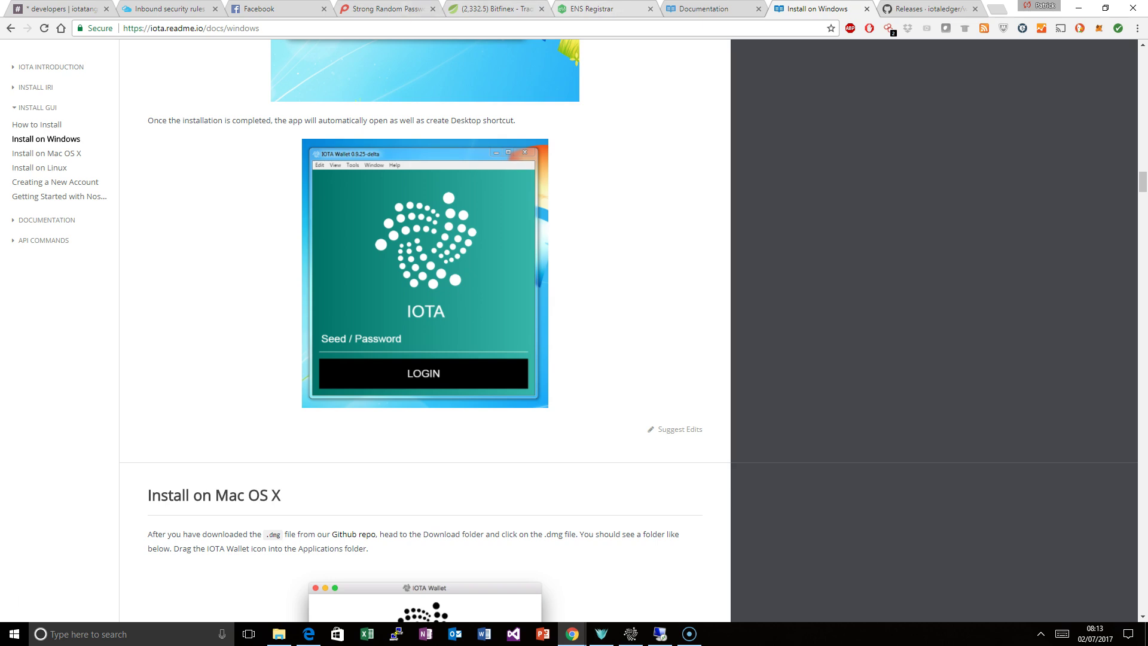
# - Select the node address udp://52.232.121.41:14265 in the Facebook post
pyautogui.click(264, 9)
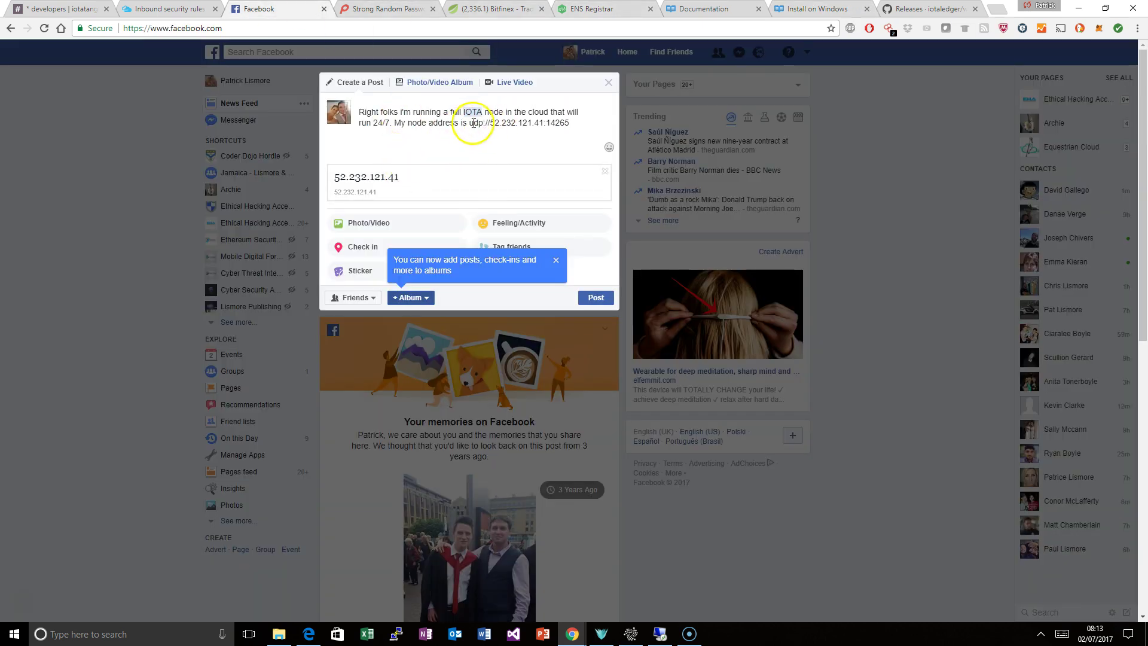
pyautogui.moveTo(473, 123); pyautogui.dragTo(543, 125)
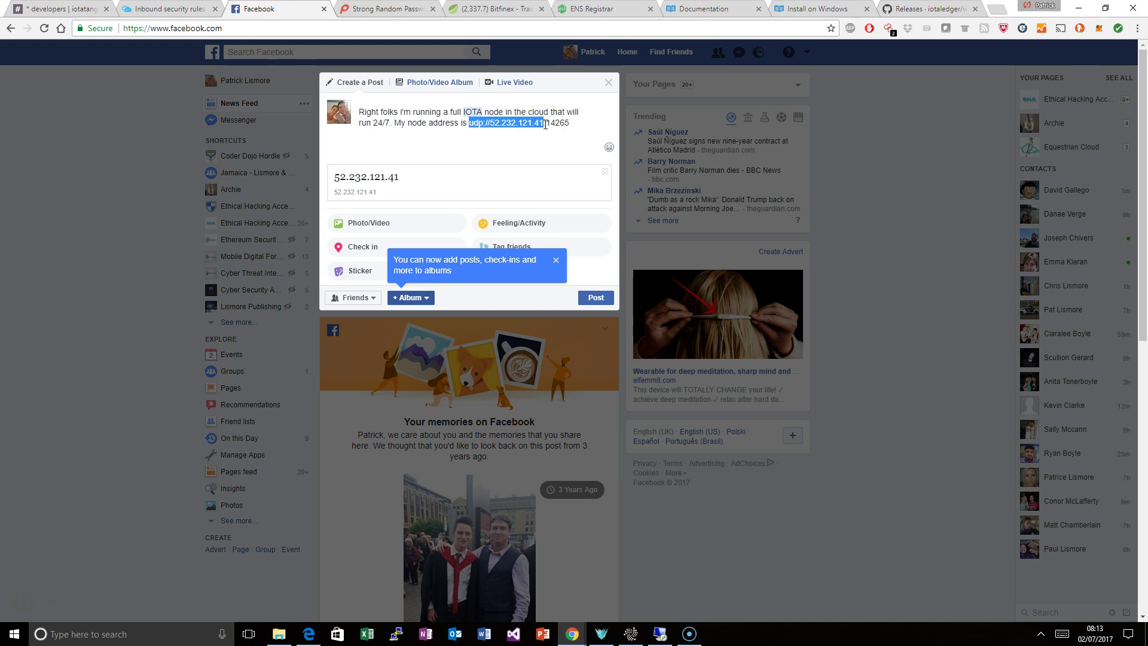
pyautogui.moveTo(550, 124); pyautogui.dragTo(580, 134)
# - Check the GitHub releases and seed tabs, then bring up IOTA Light Wallet beside the docs page
pyautogui.click(954, 9)
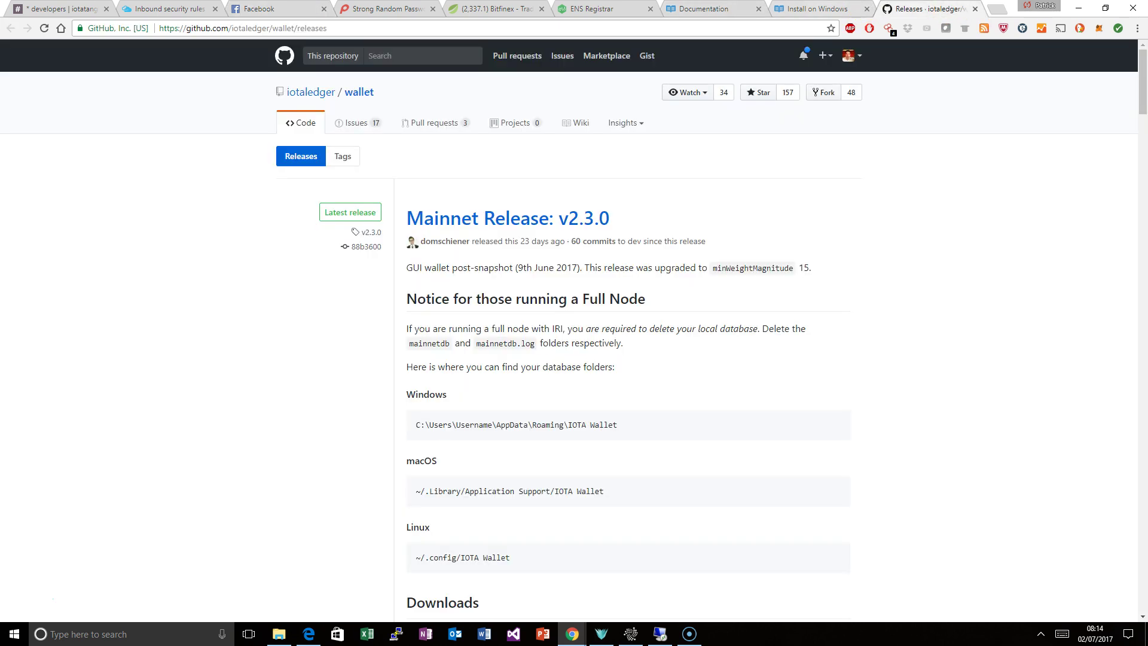
pyautogui.click(837, 9)
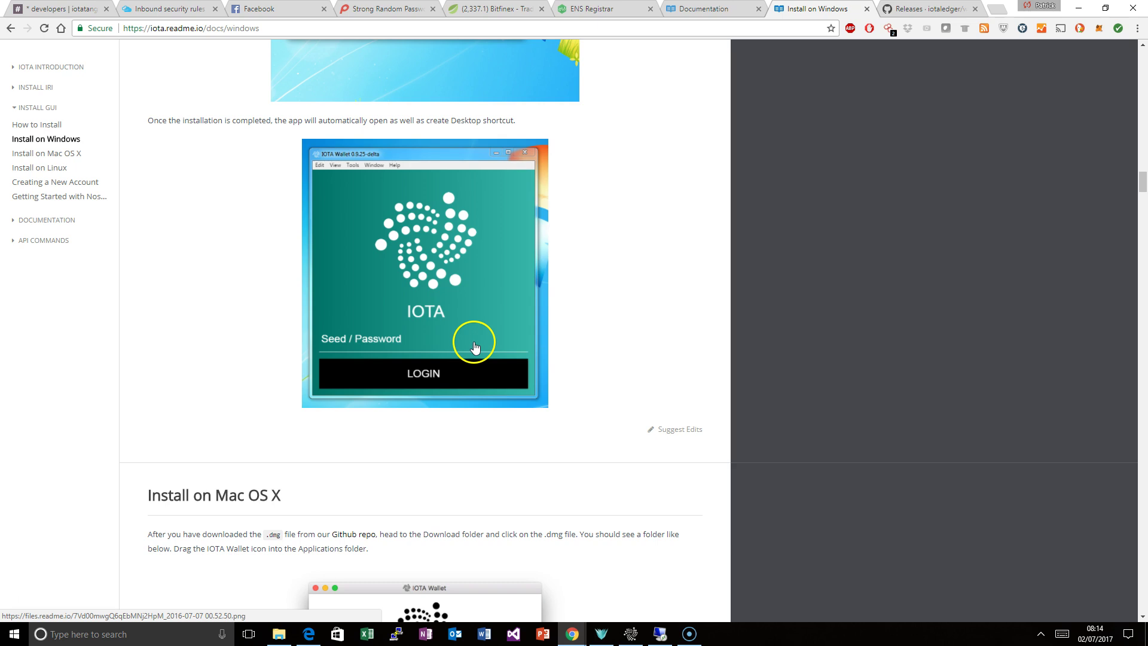
pyautogui.click(408, 9)
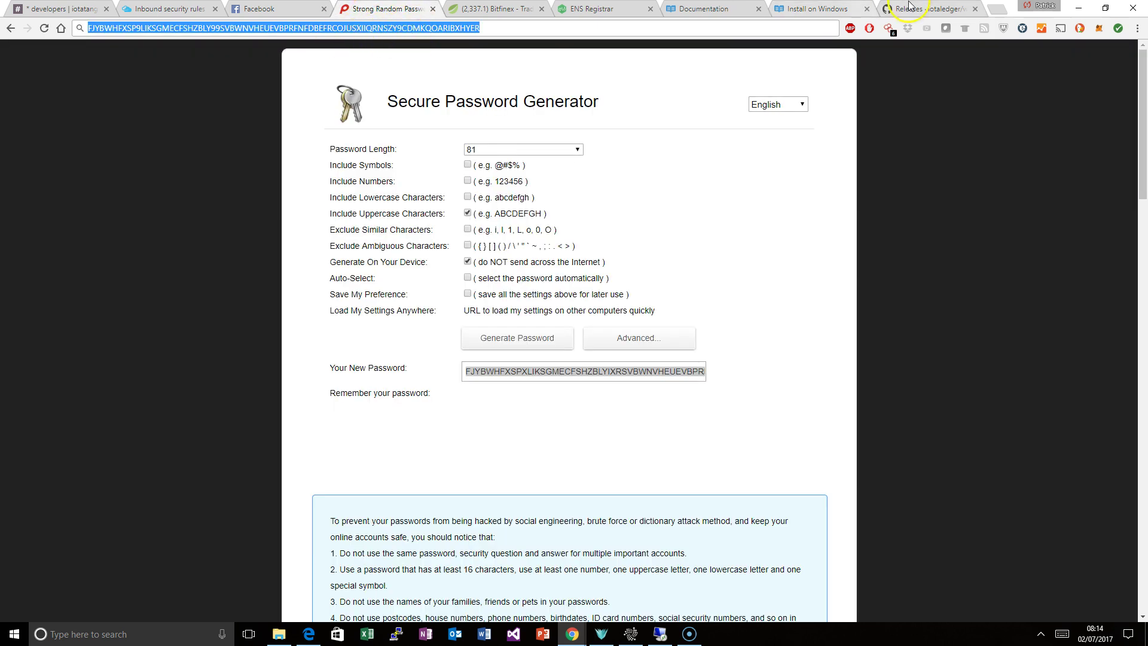
pyautogui.click(825, 9)
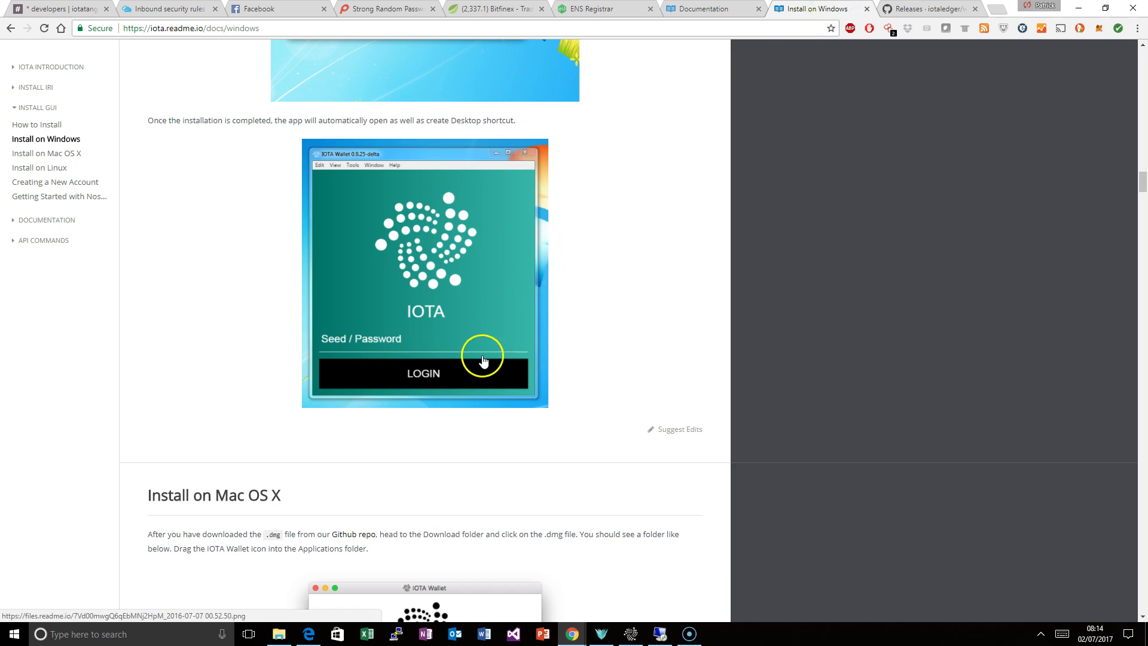
pyautogui.click(626, 638)
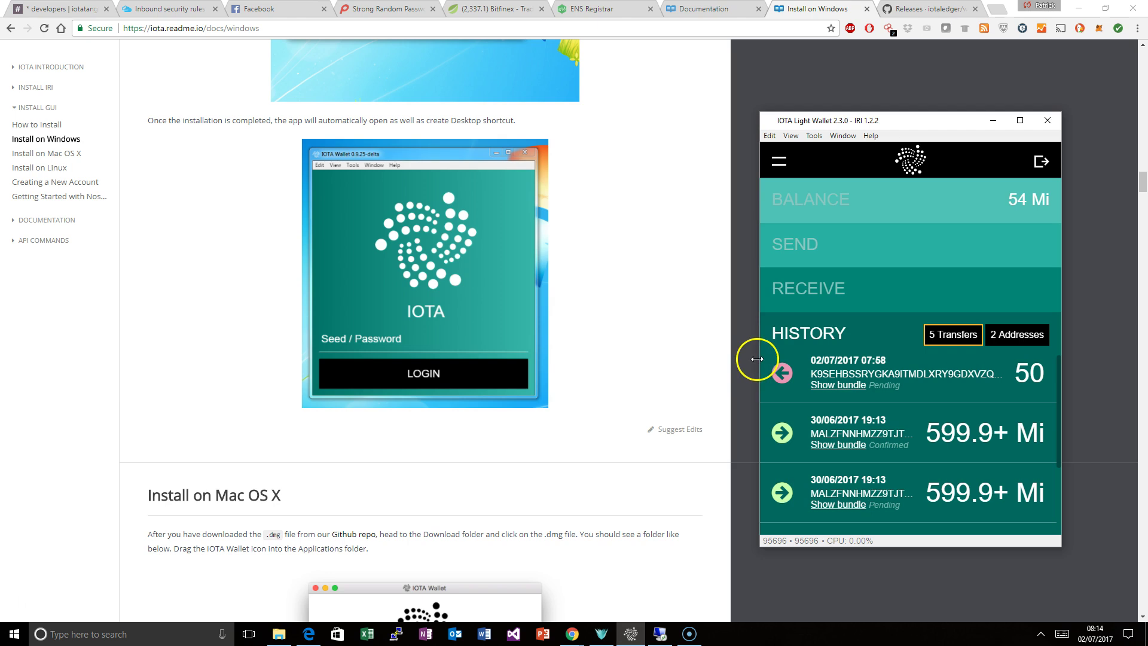
# - Expand Balance, Send, Receive and History, show the receive address QR code, then switch to Bitfinex
pyautogui.click(818, 199)
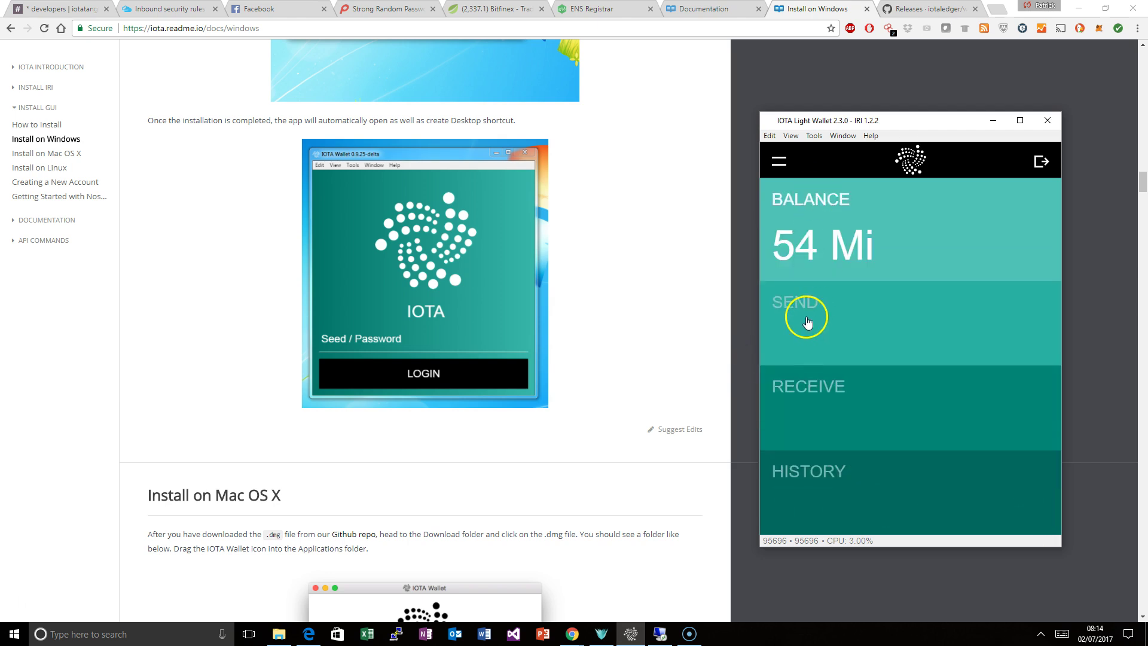
pyautogui.click(805, 317)
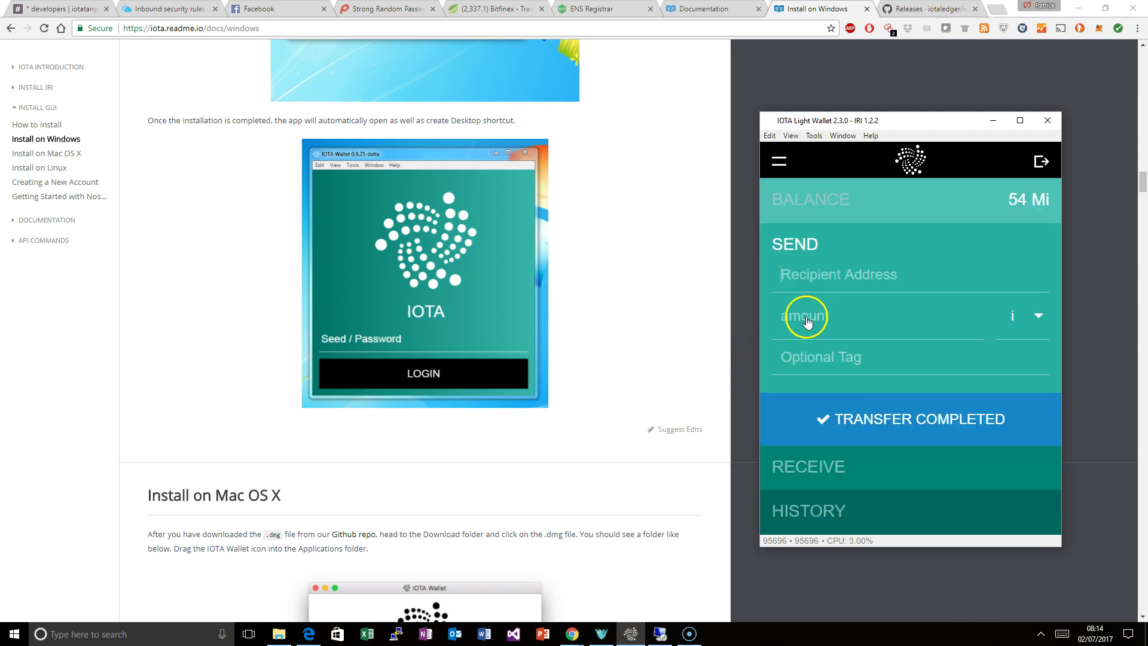
pyautogui.click(804, 462)
pyautogui.click(810, 535)
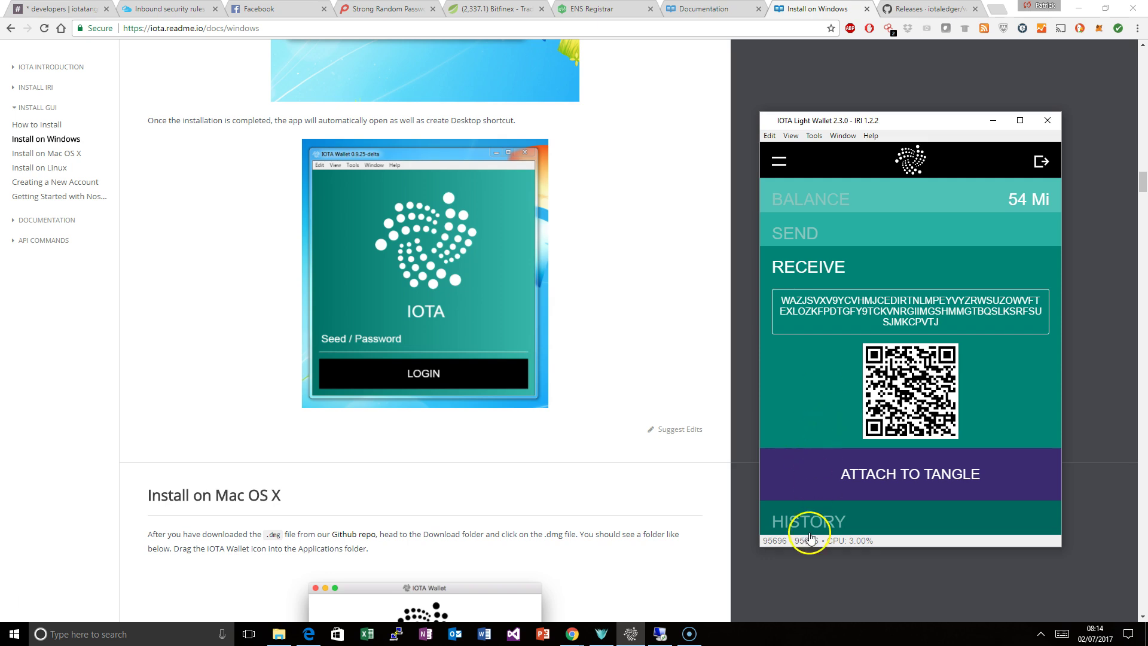
pyautogui.click(839, 366)
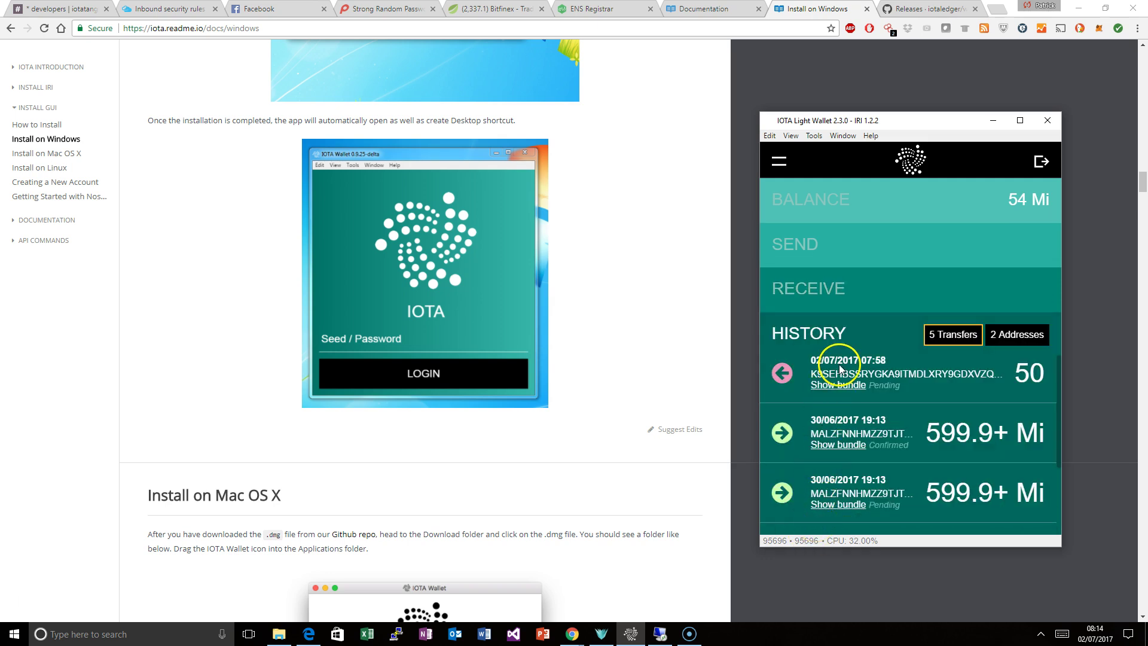
pyautogui.click(840, 266)
pyautogui.click(837, 291)
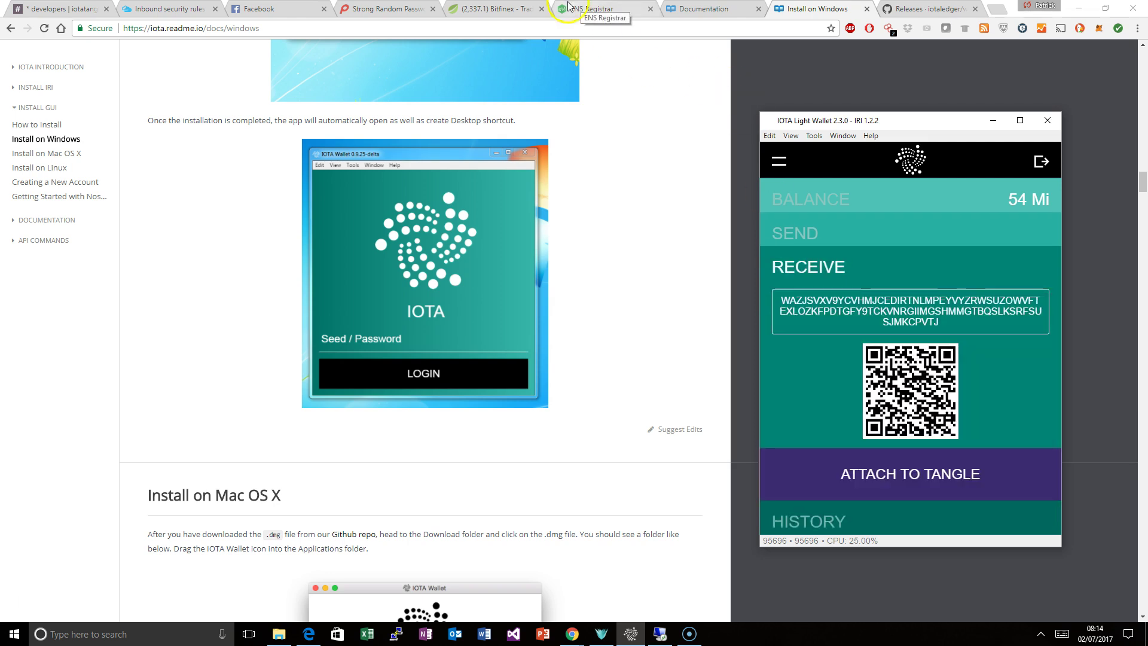
pyautogui.hotkey('alt', 'Tab')
pyautogui.click(496, 8)
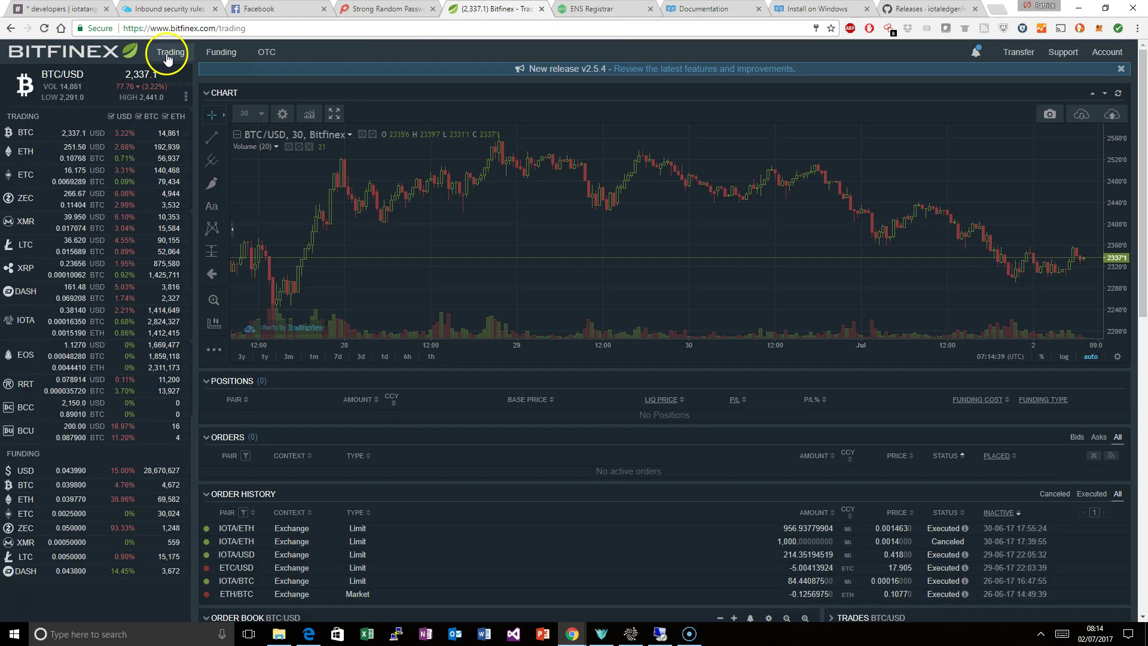
# - Open Bitfinex's IOTA withdrawal form (1,200.26138566 Mi available) and bring the Light Wallet alongside it
pyautogui.moveTo(173, 54)
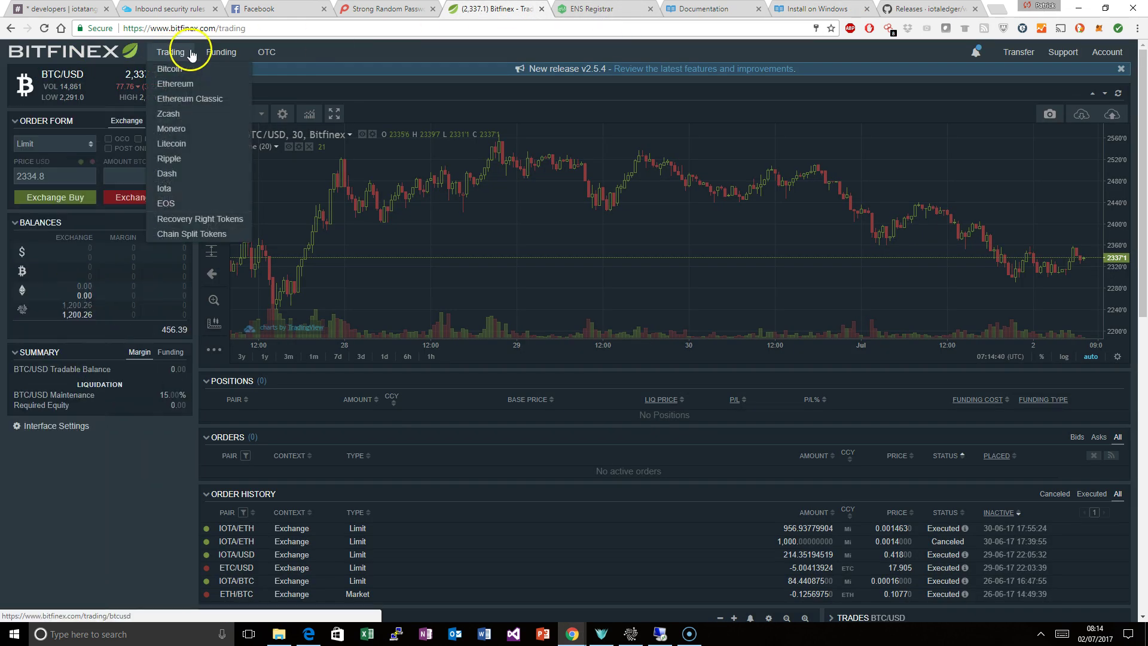
pyautogui.click(190, 184)
pyautogui.click(1016, 55)
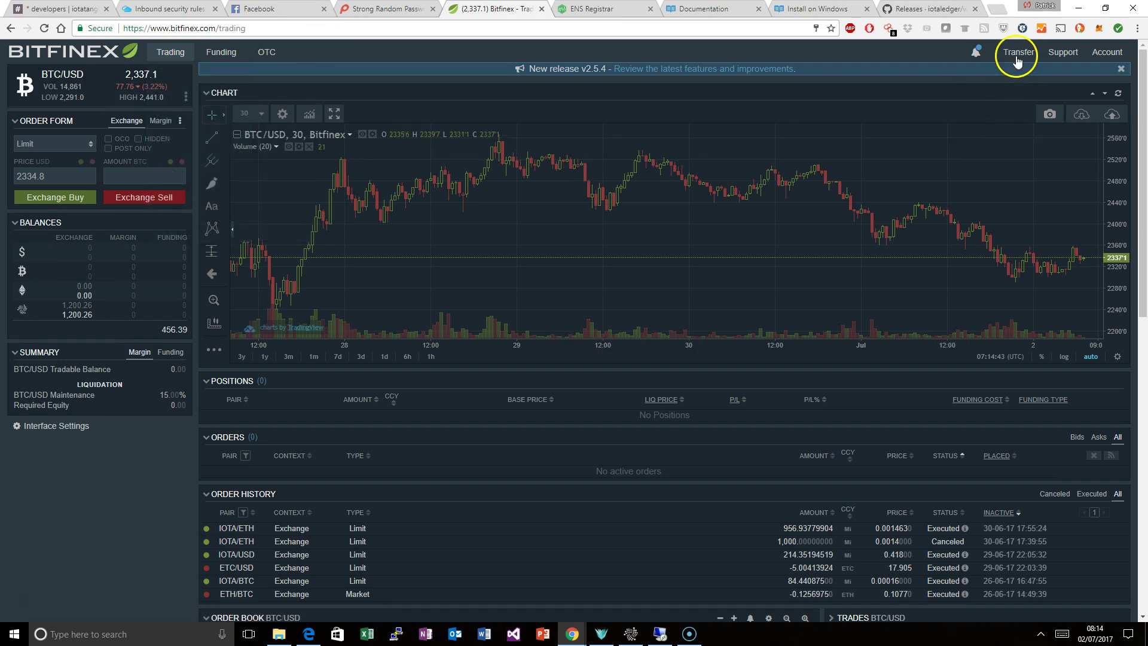
pyautogui.click(997, 95)
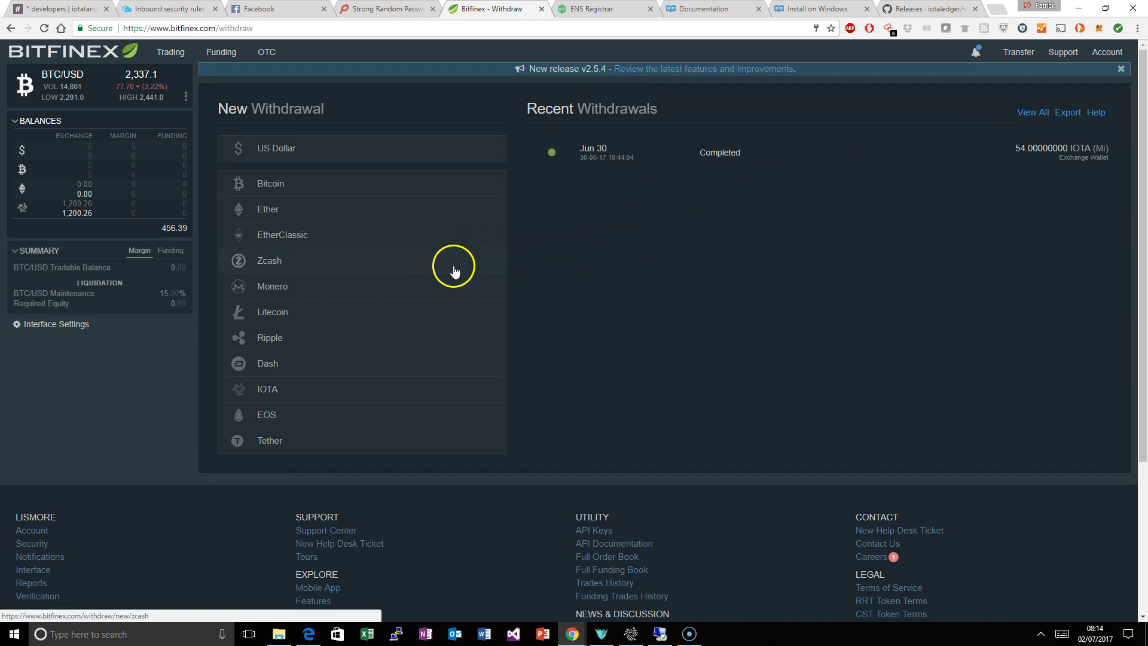
pyautogui.click(414, 384)
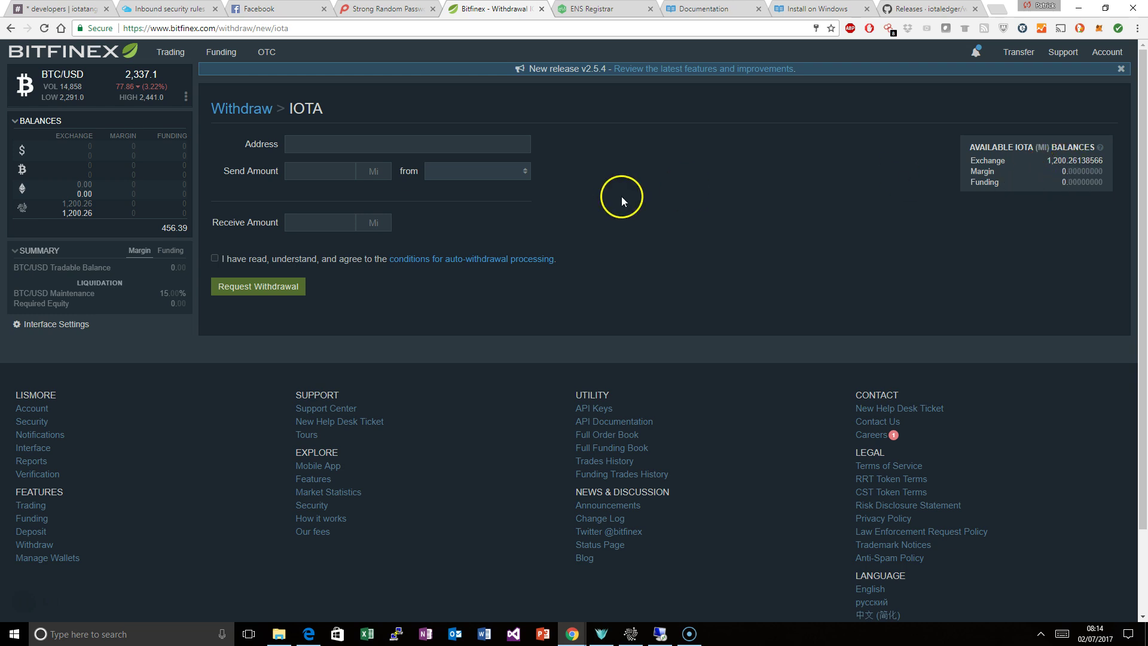
pyautogui.click(328, 143)
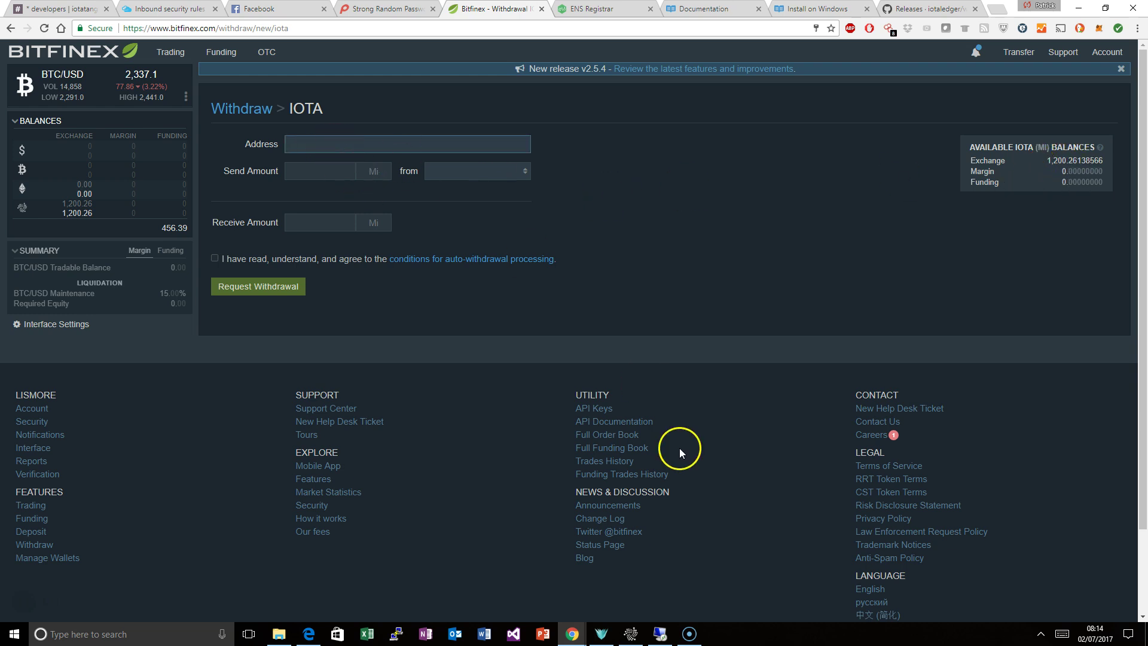
pyautogui.click(637, 635)
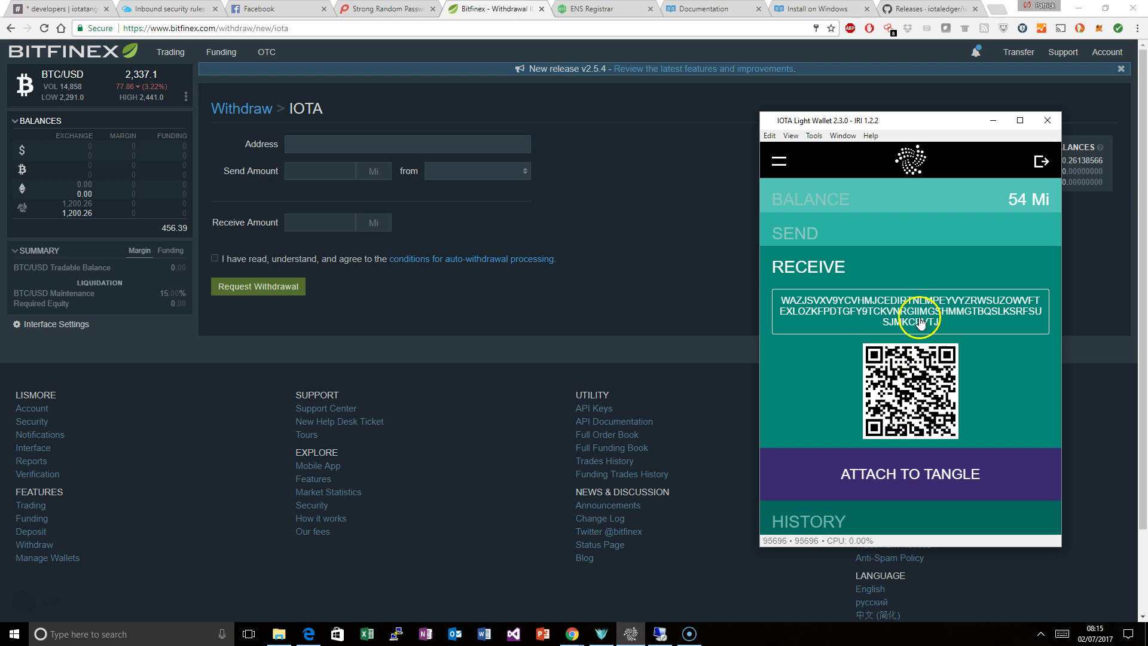
# - Copy the wallet's receive address to the clipboard and run ATTACH TO TANGLE on it
pyautogui.tripleClick(892, 306)
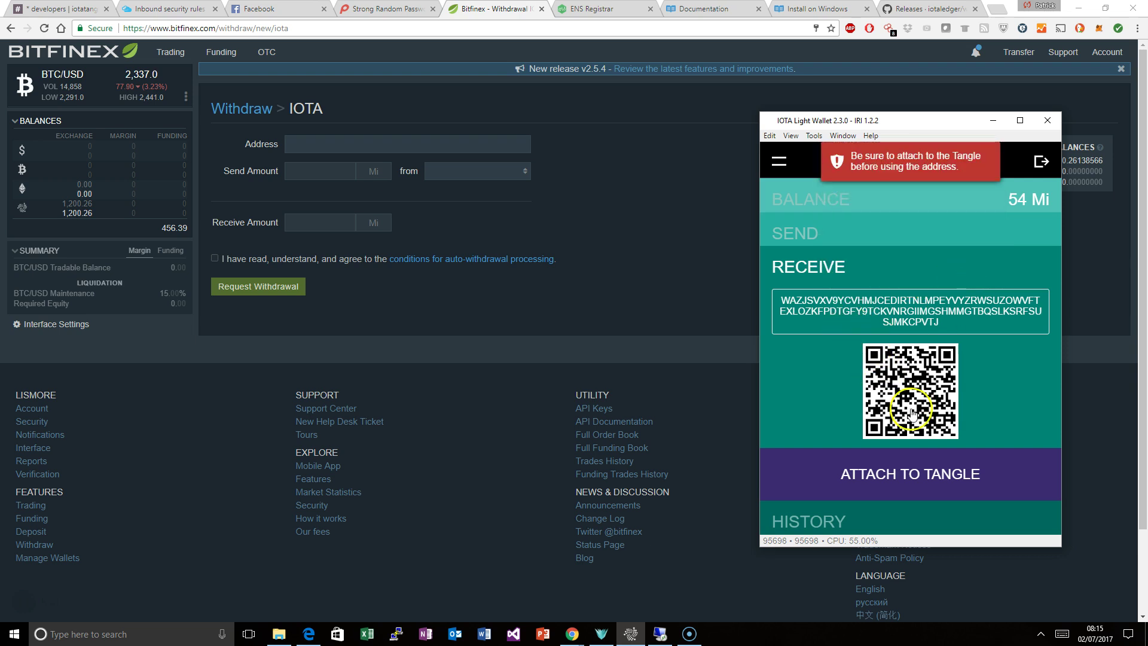
pyautogui.click(910, 474)
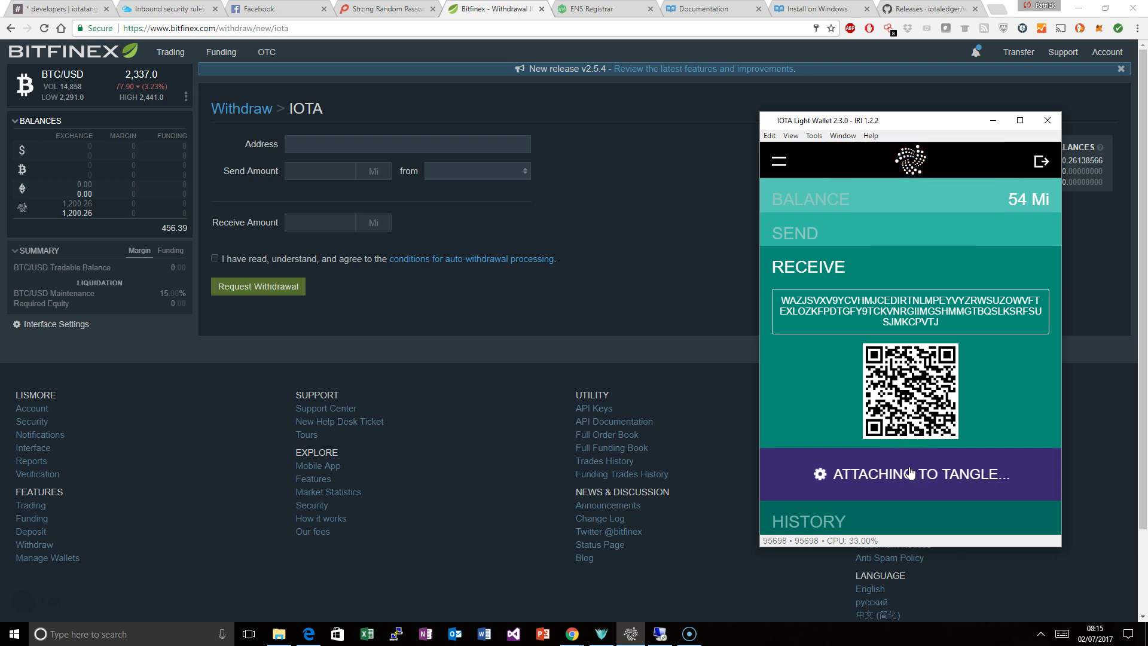
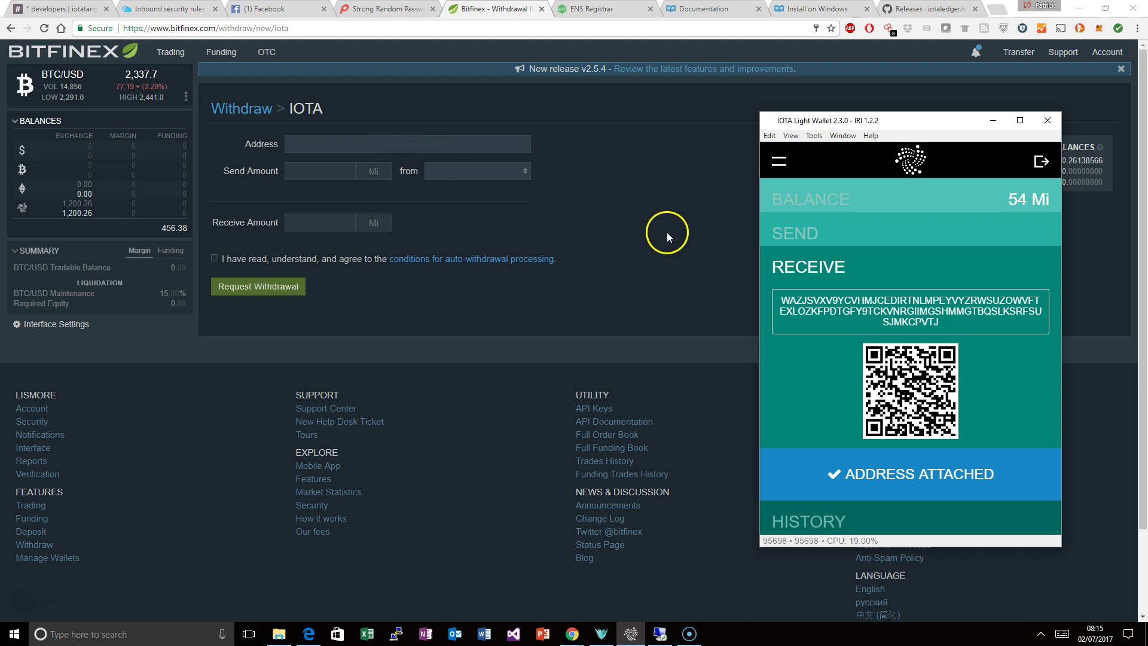
# - Fill in the withdrawal form with the pasted address, 200 Mi from the Exchange Wallet, and submit it
pyautogui.click(427, 140)
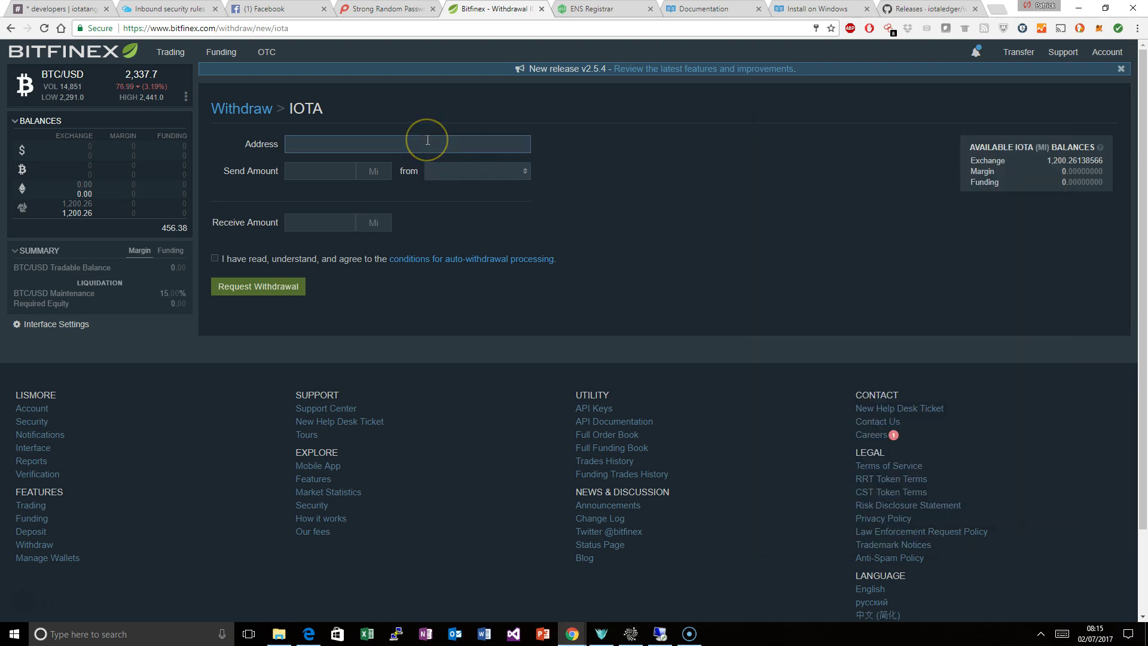
pyautogui.hotkey('ctrl', 'v')
pyautogui.click(342, 170)
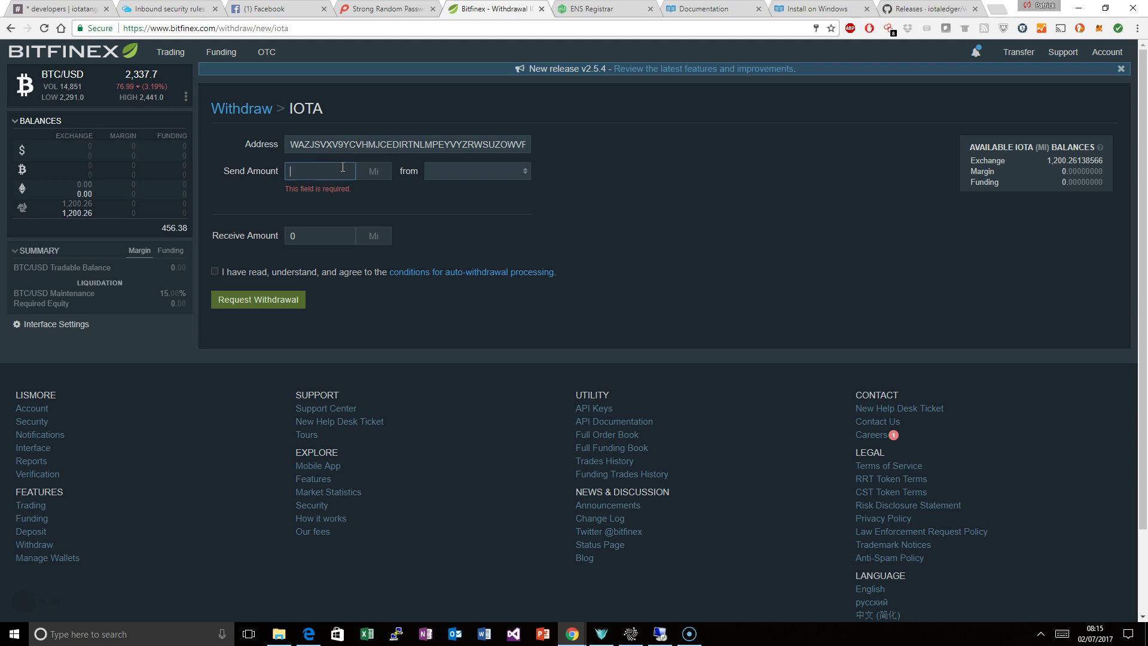
pyautogui.write('200')
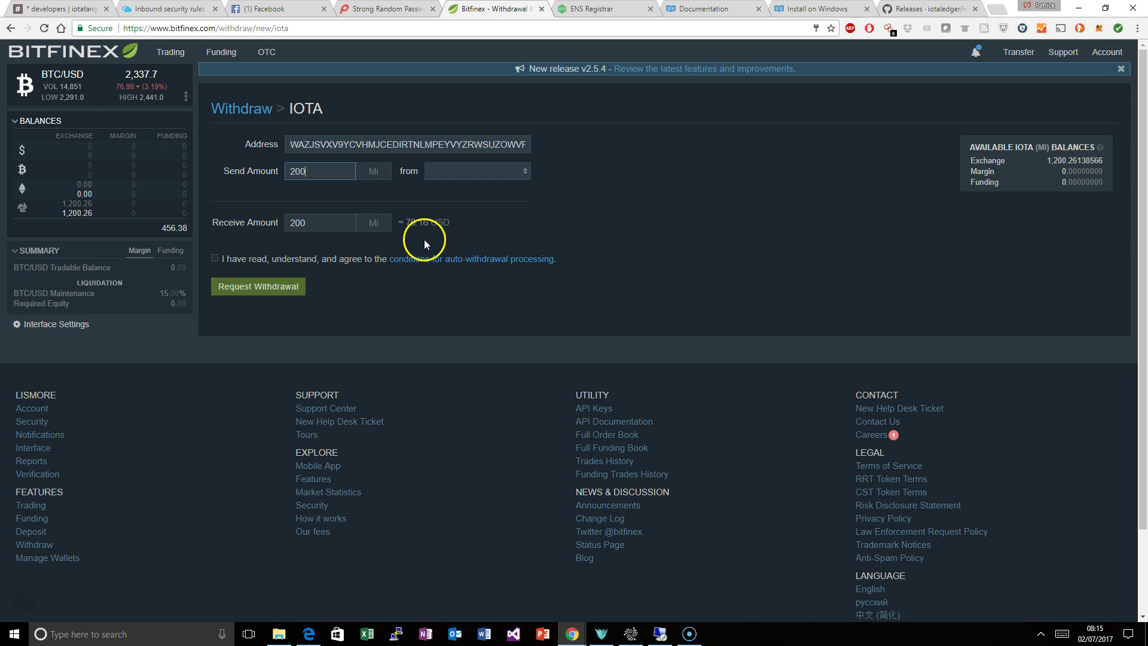
pyautogui.click(474, 172)
pyautogui.click(476, 210)
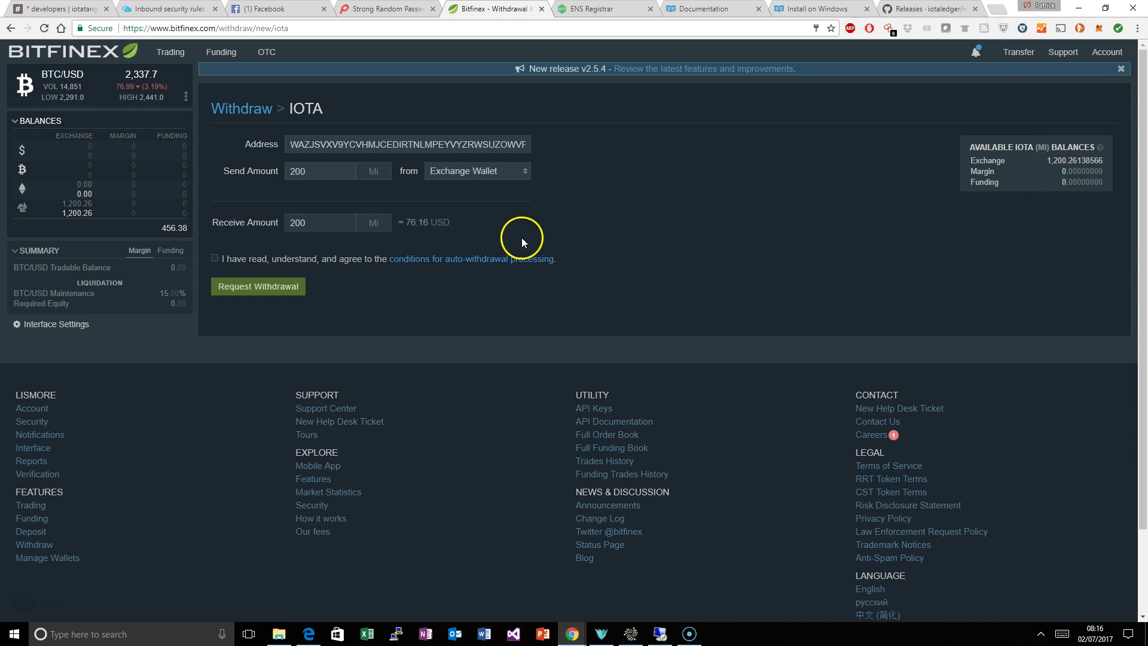
pyautogui.click(215, 258)
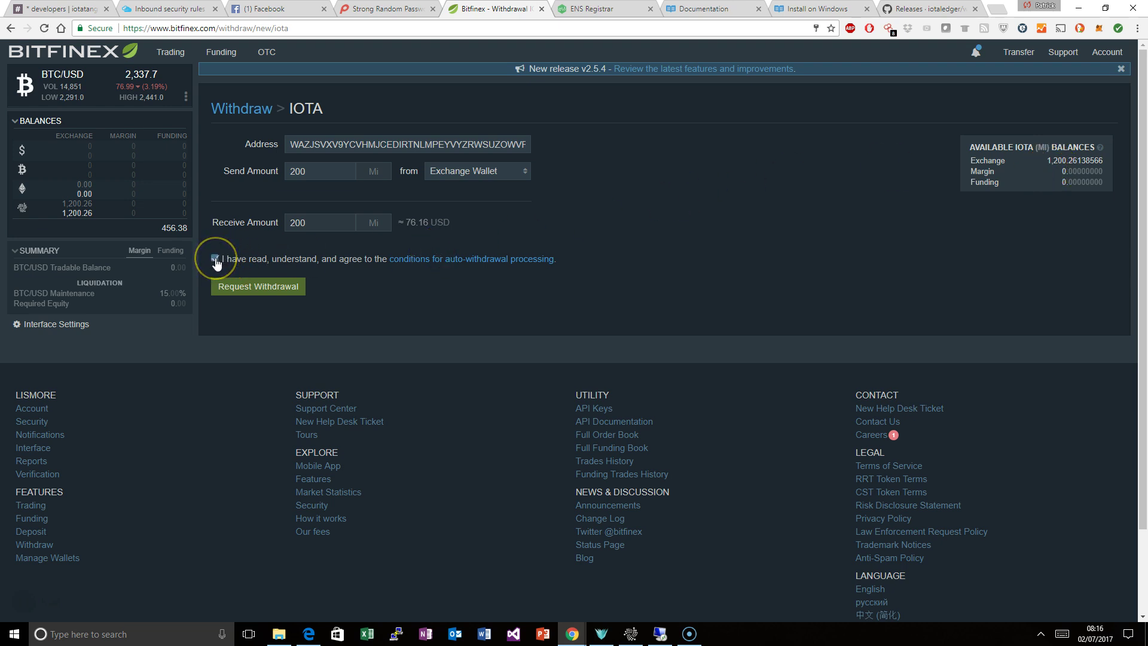
pyautogui.click(247, 293)
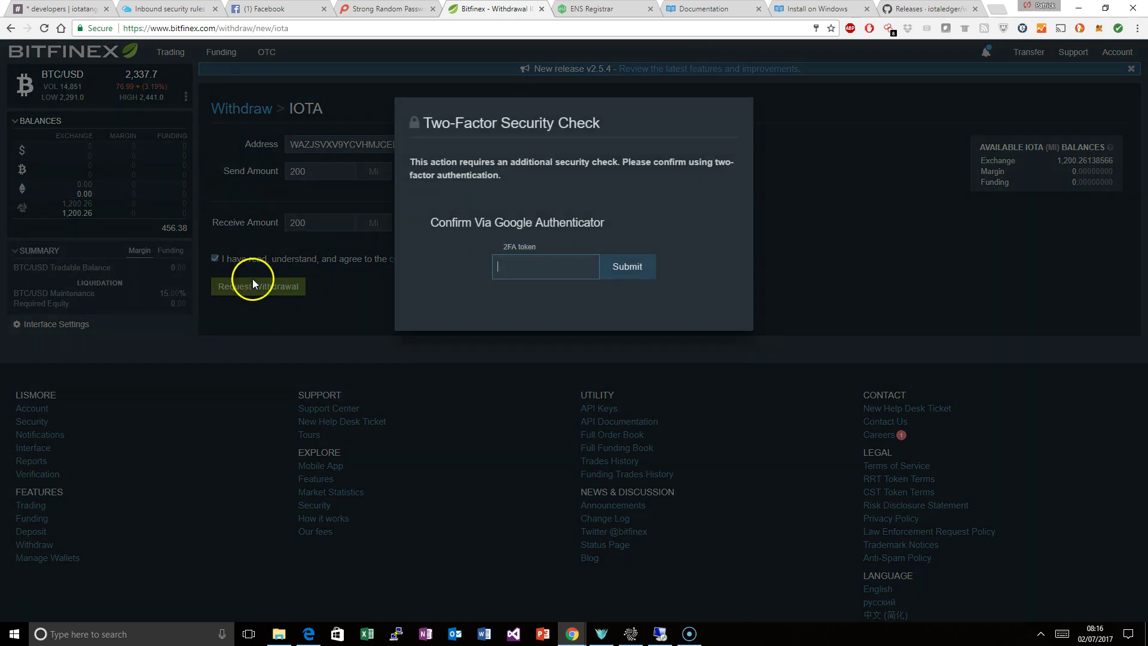
# - Enter and submit the Google Authenticator two-factor token
pyautogui.click(510, 238)
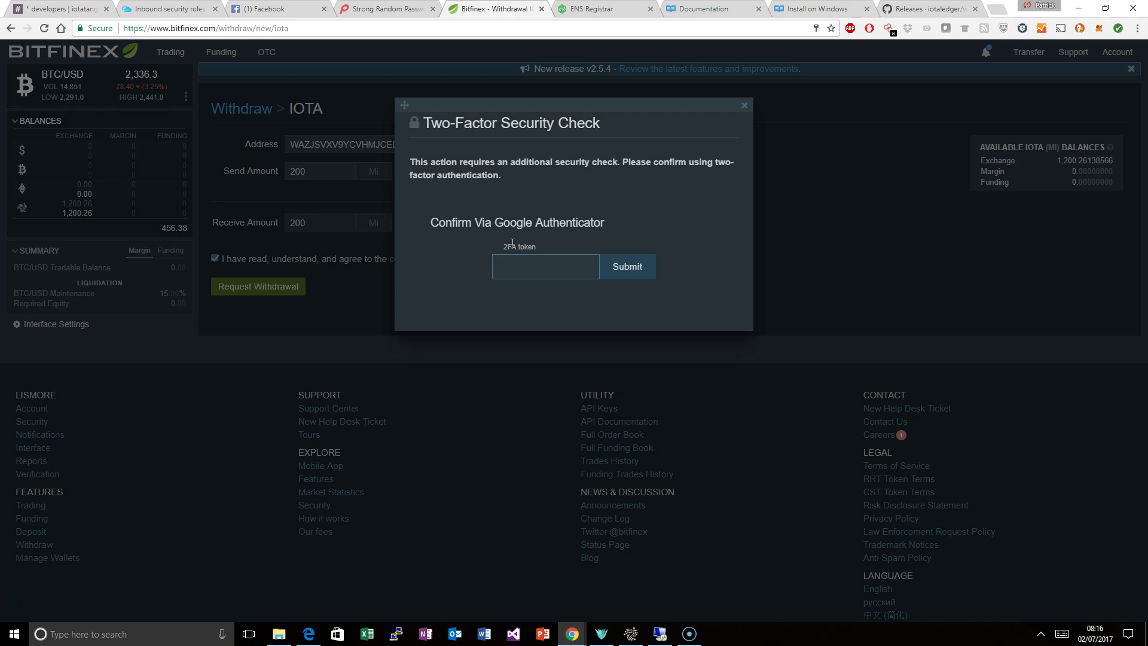
pyautogui.press('Return')
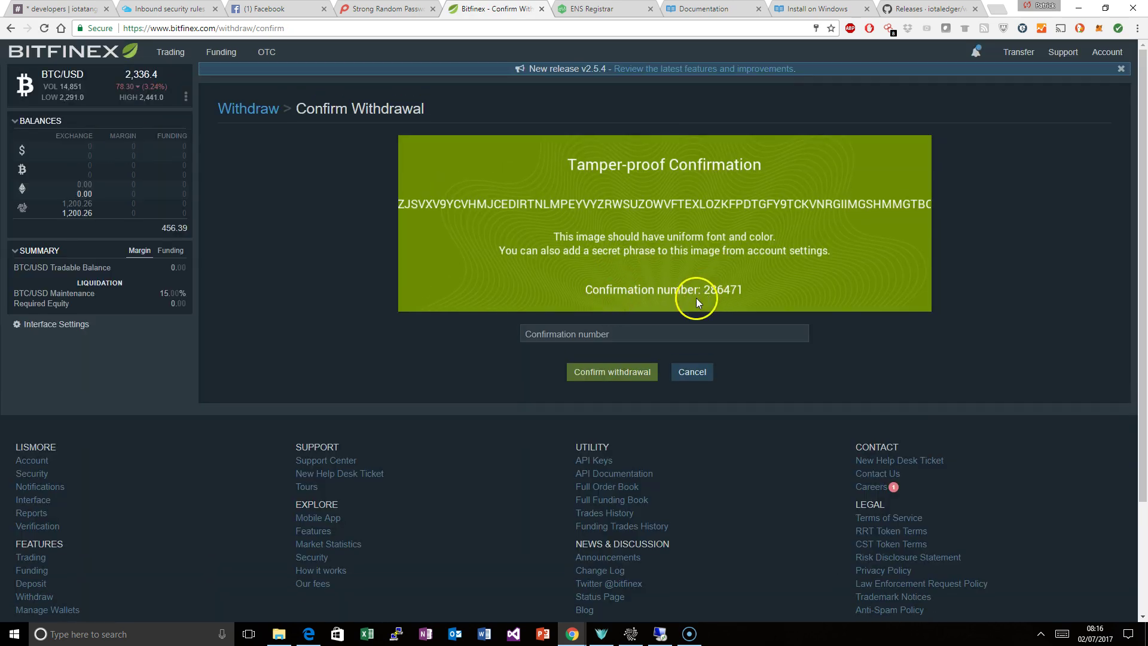
# - Enter a confirmation number and confirm the withdrawal, which gets cancelled as a mismatch
pyautogui.click(682, 334)
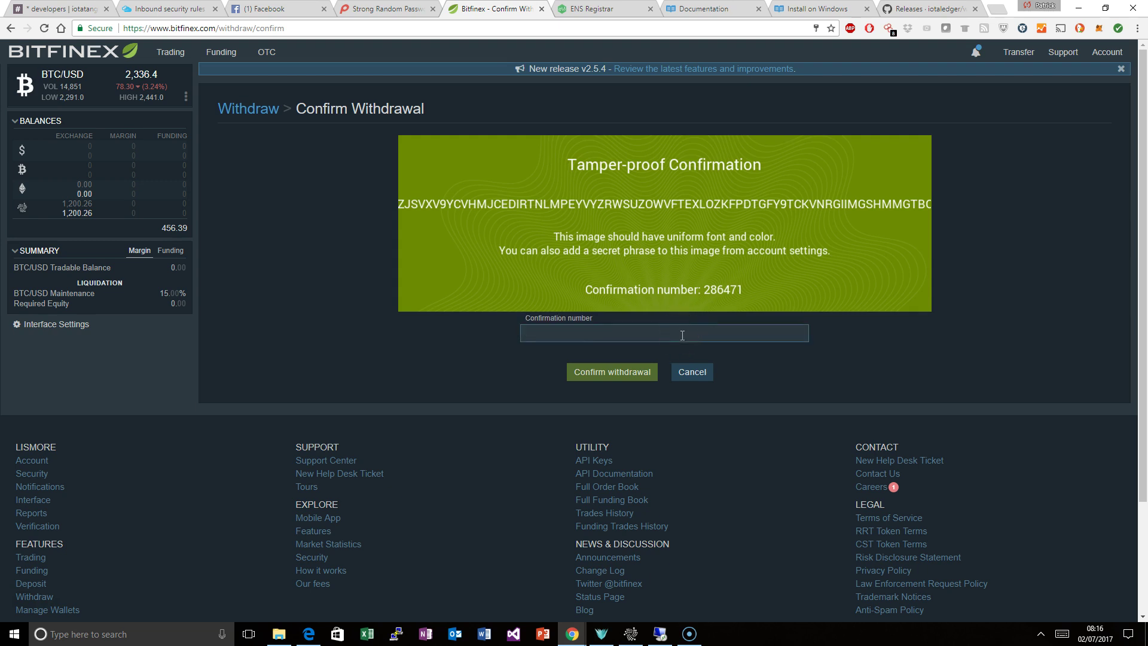
pyautogui.click(610, 372)
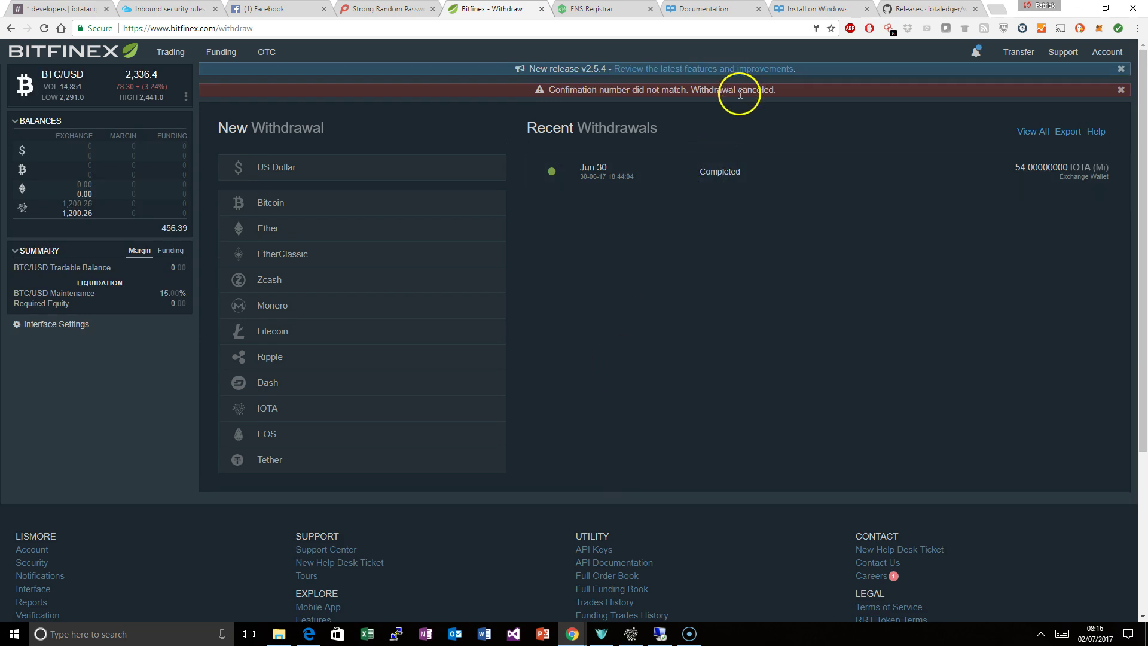
# - Return to the withdrawals page and start a new IOTA withdrawal
pyautogui.moveTo(1022, 55)
pyautogui.click(1005, 84)
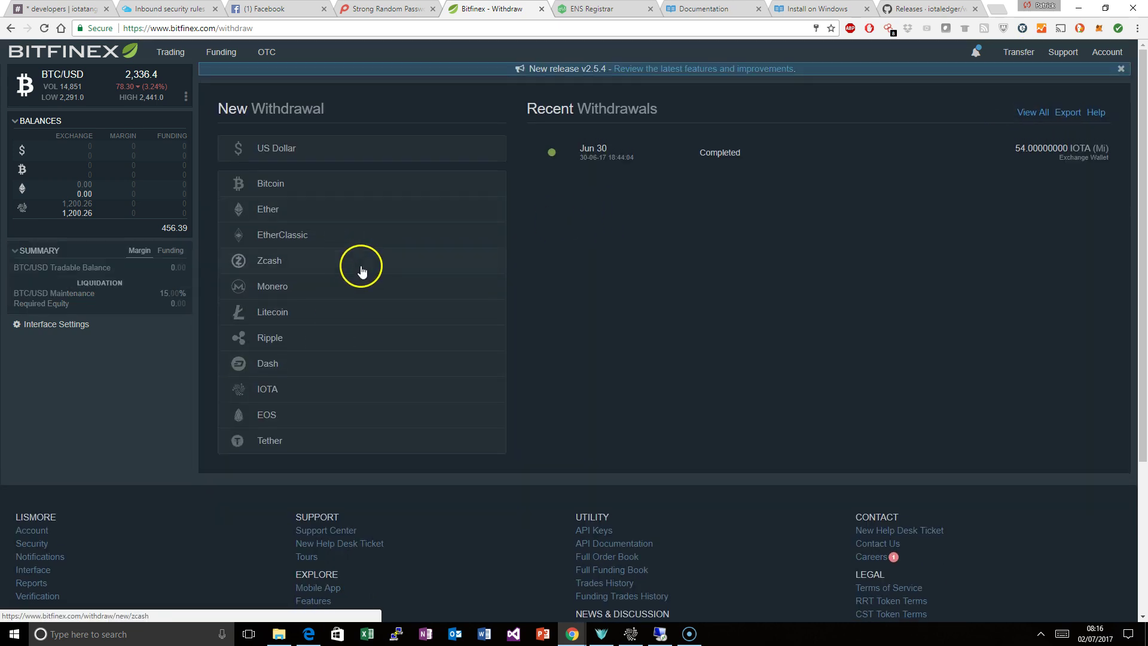
pyautogui.click(339, 389)
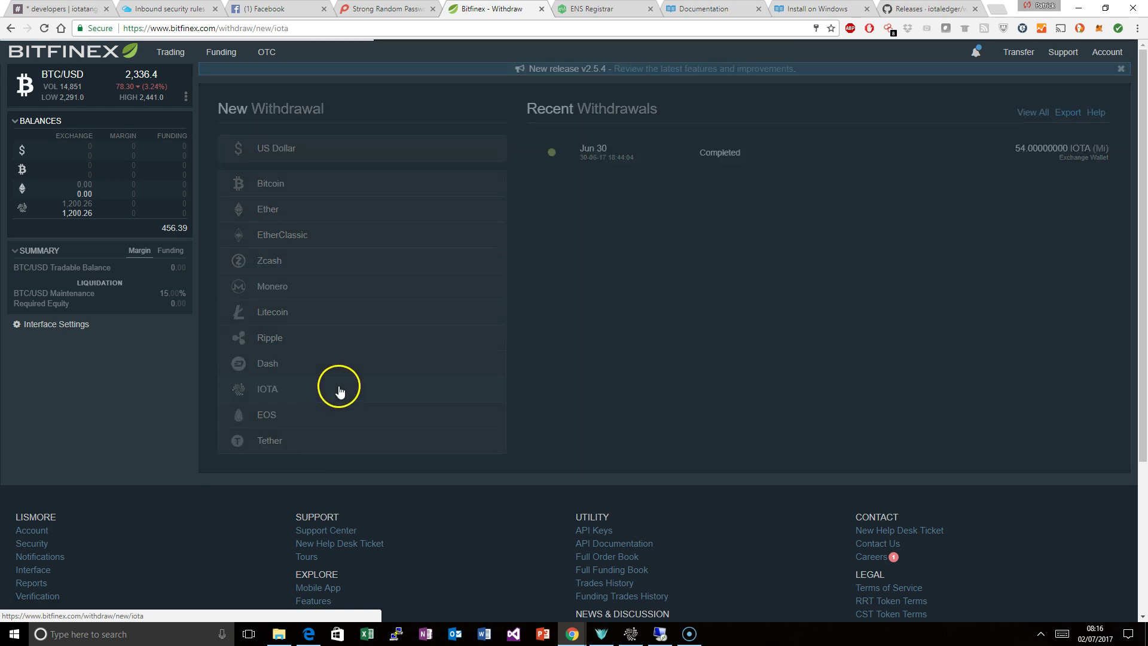
# - Withdraw 200 Mi from the Exchange Wallet to the pasted address, accepting the conditions
pyautogui.click(406, 121)
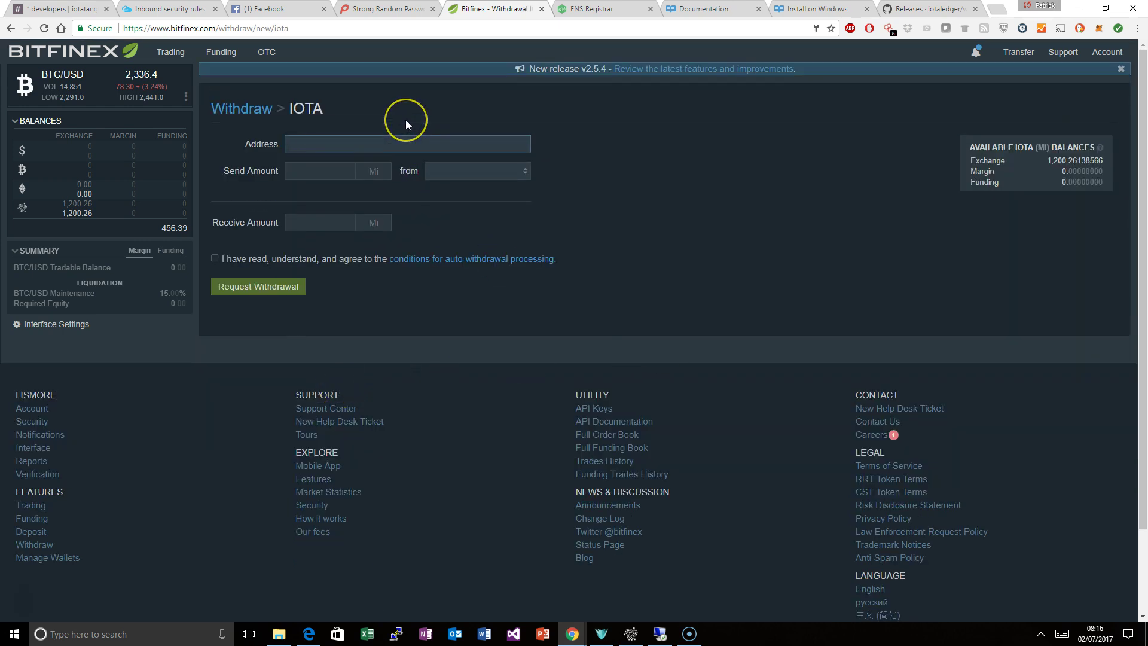
pyautogui.hotkey('ctrl', 'v')
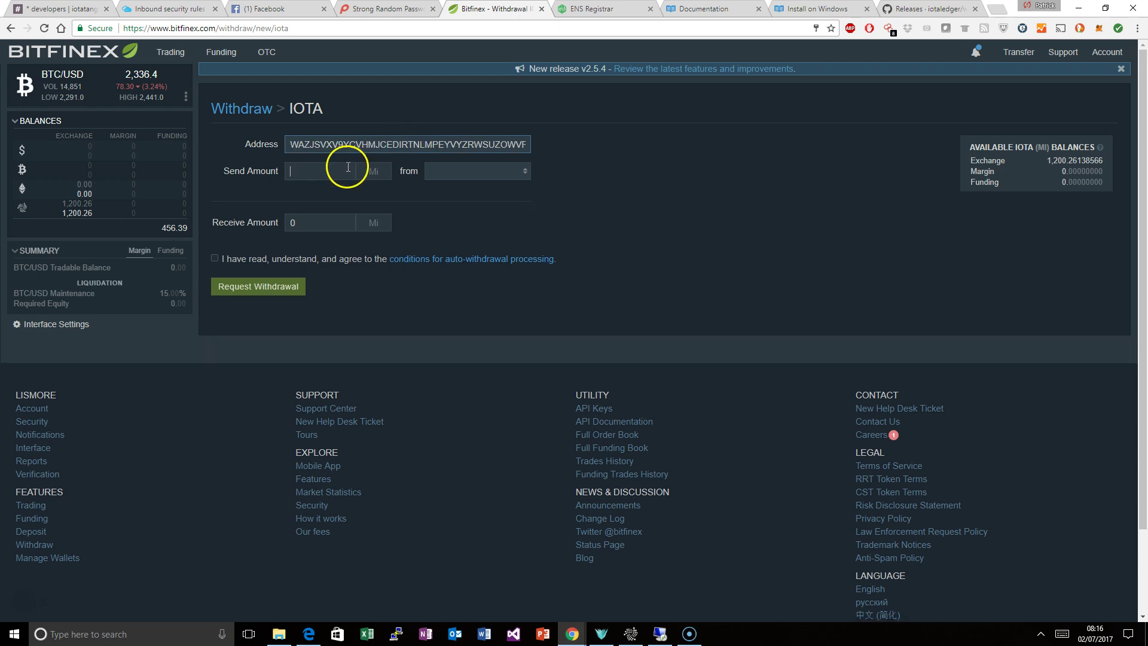
pyautogui.write('200')
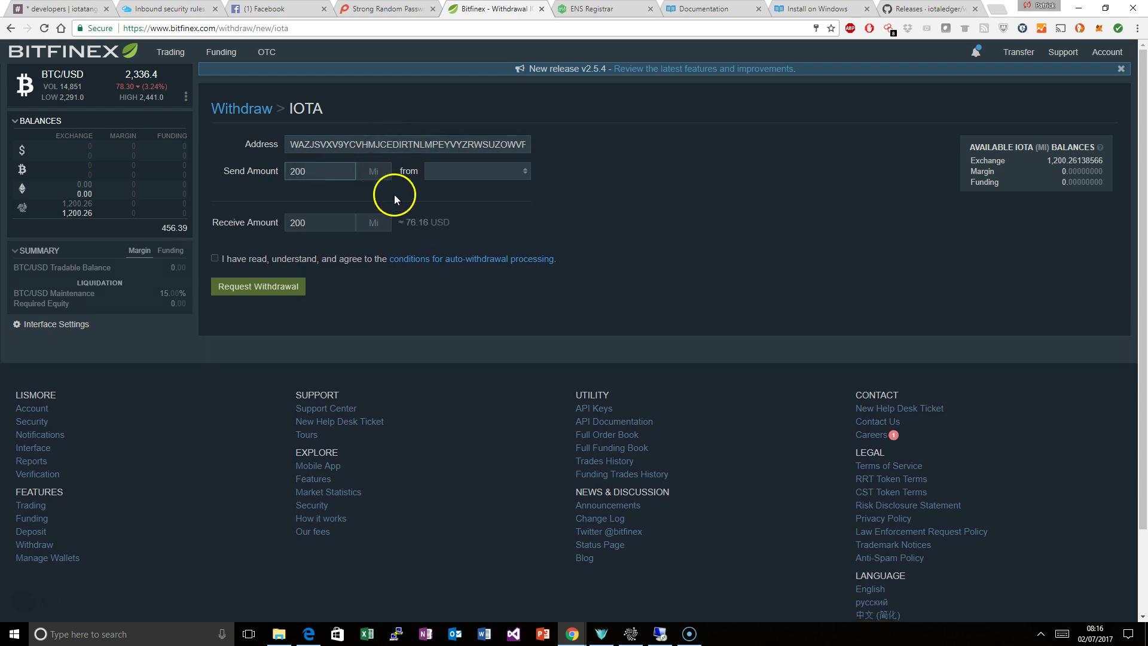
pyautogui.click(460, 174)
pyautogui.click(461, 206)
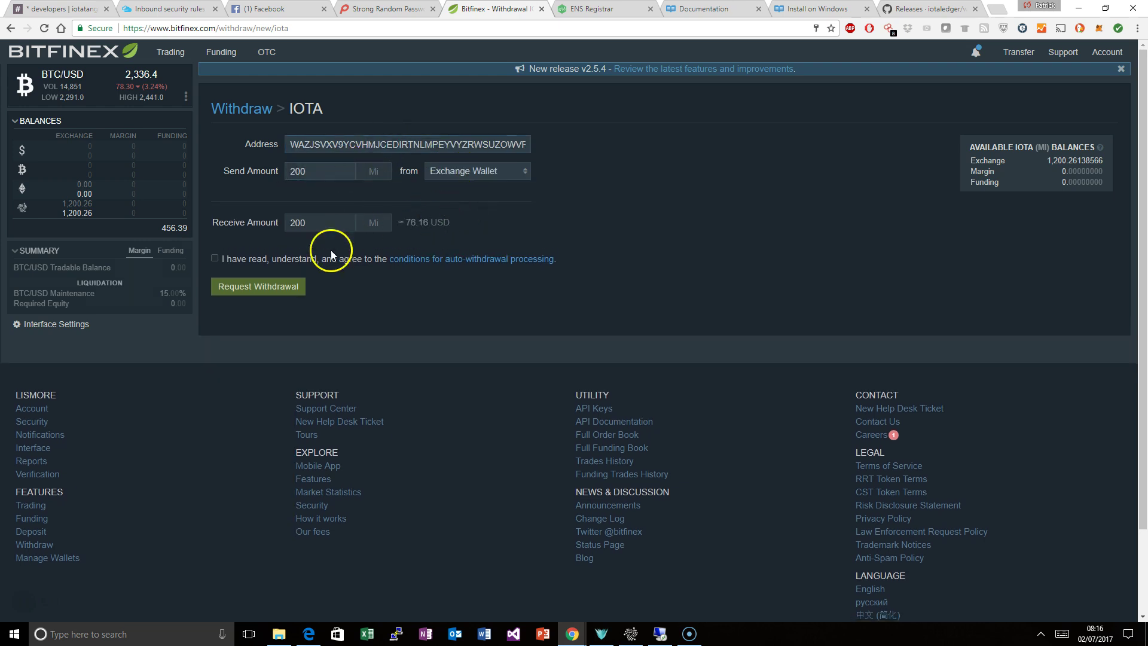
pyautogui.click(217, 262)
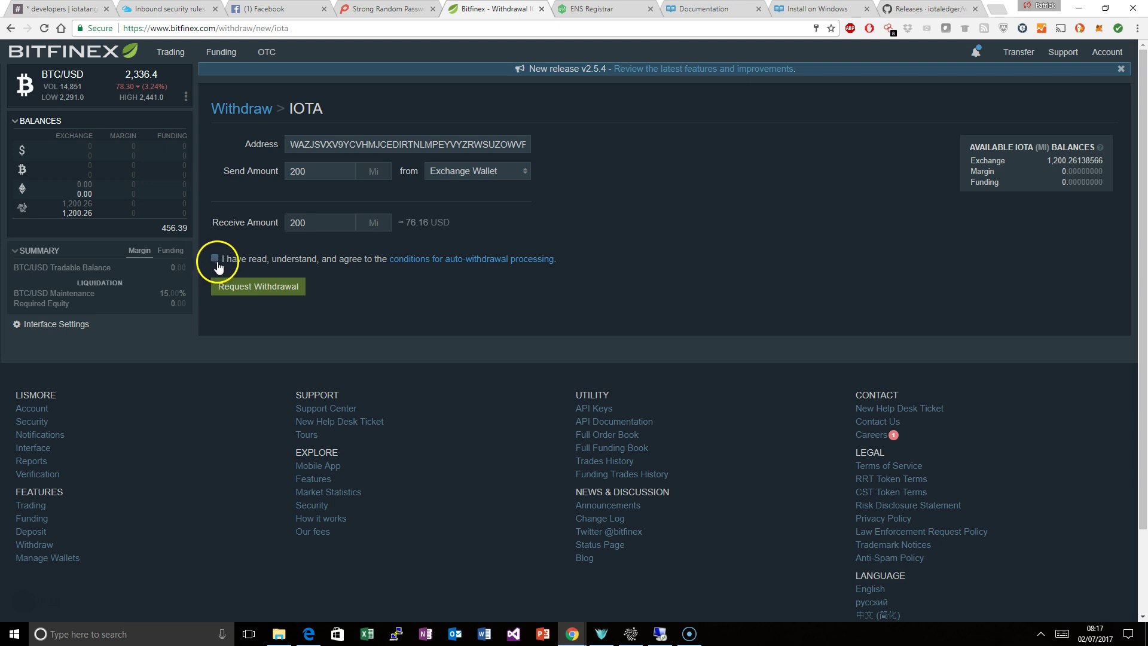
pyautogui.click(235, 287)
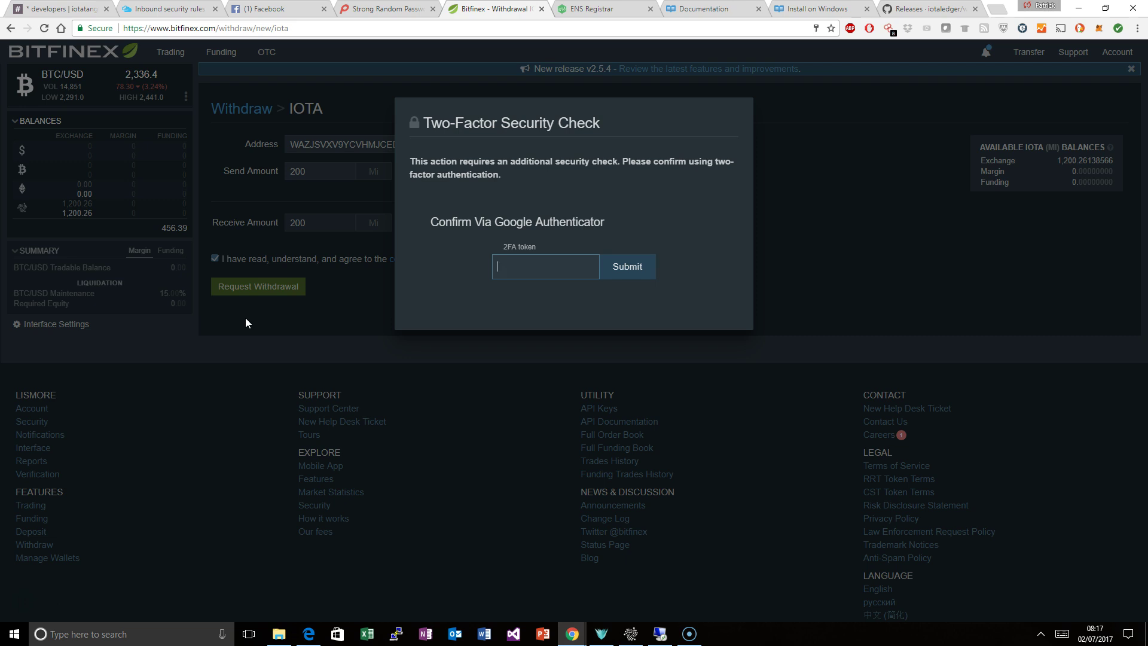
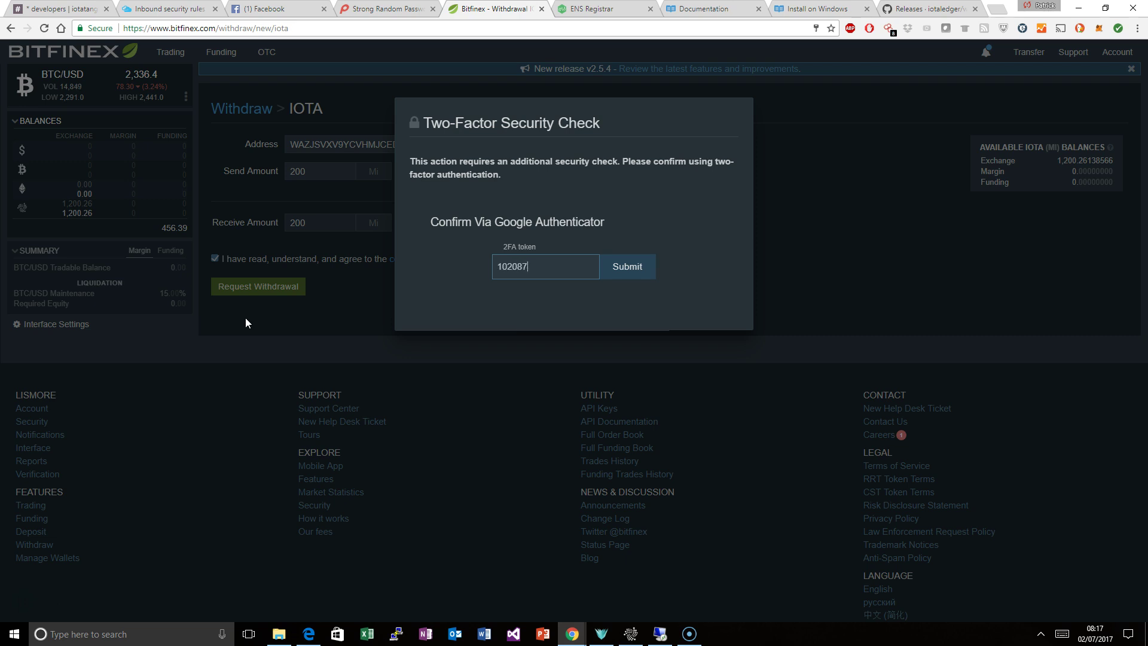
# - Verify with the two-factor token and confirm using the shown confirmation number
pyautogui.press('Return')
pyautogui.click(317, 279)
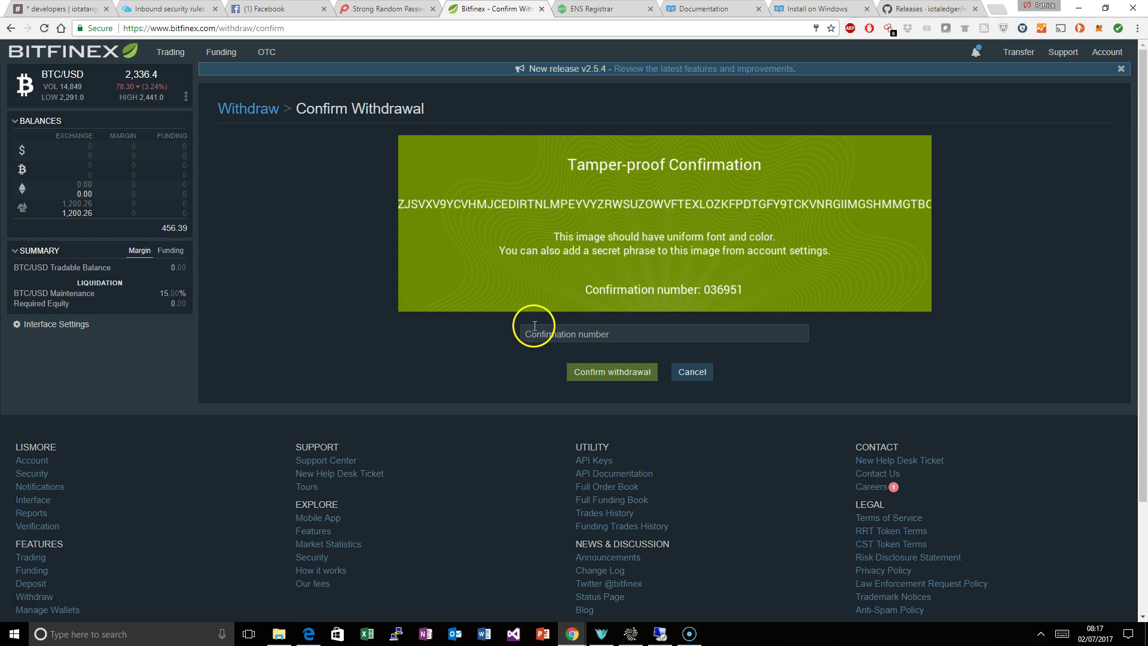
pyautogui.click(632, 335)
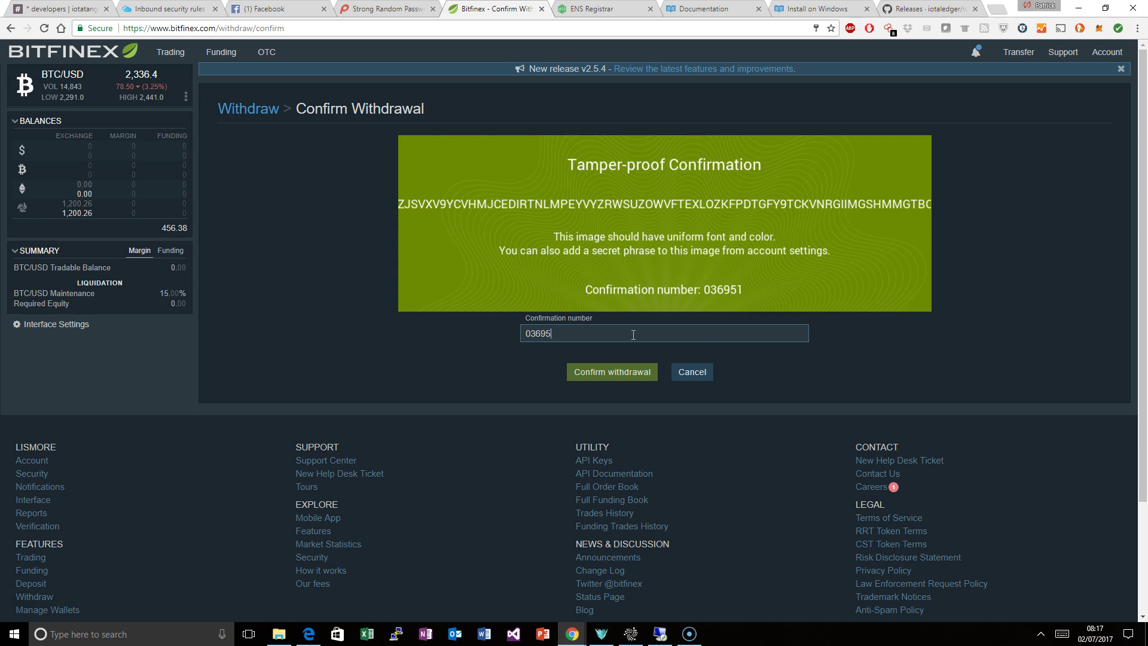
pyautogui.click(613, 372)
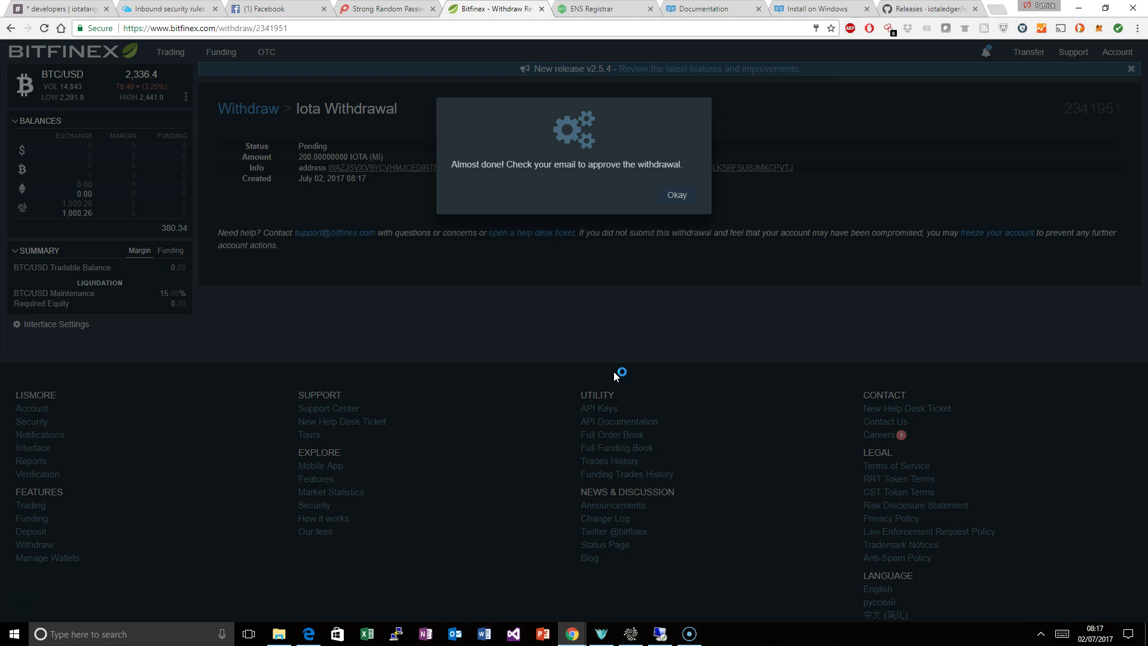
# - Open Gmail in a new tab and follow the Bitfinex email's APPROVE OR CANCEL WITHDRAWAL link
pyautogui.click(995, 9)
pyautogui.write('gn')
pyautogui.press('BackSpace')
pyautogui.press('BackSpace')
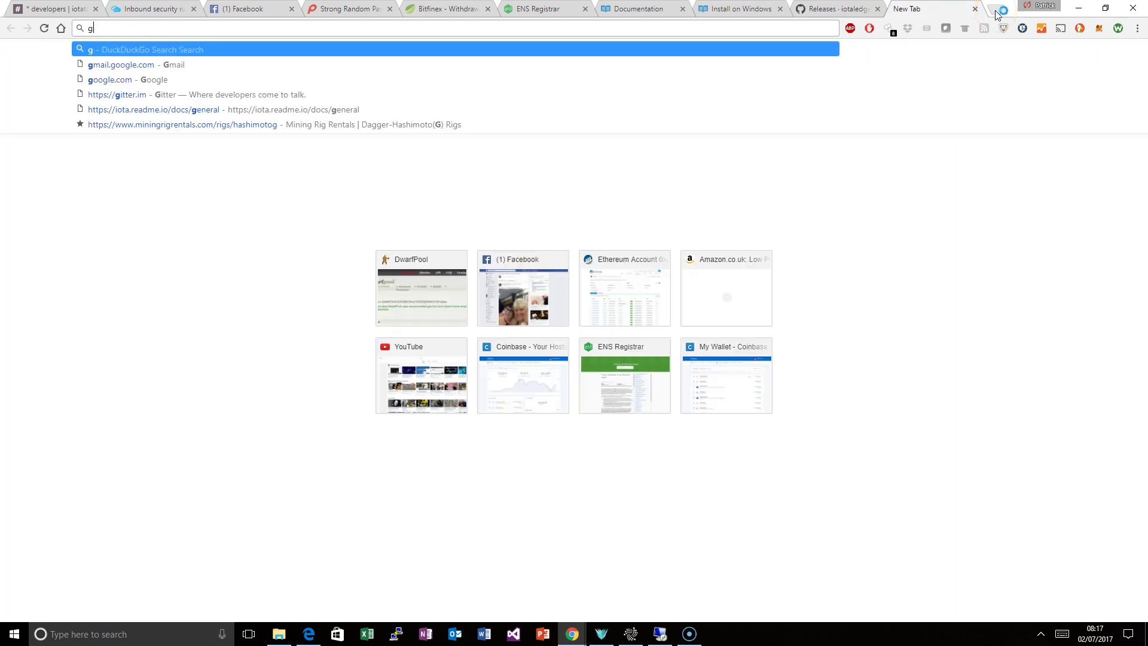
pyautogui.write('gm')
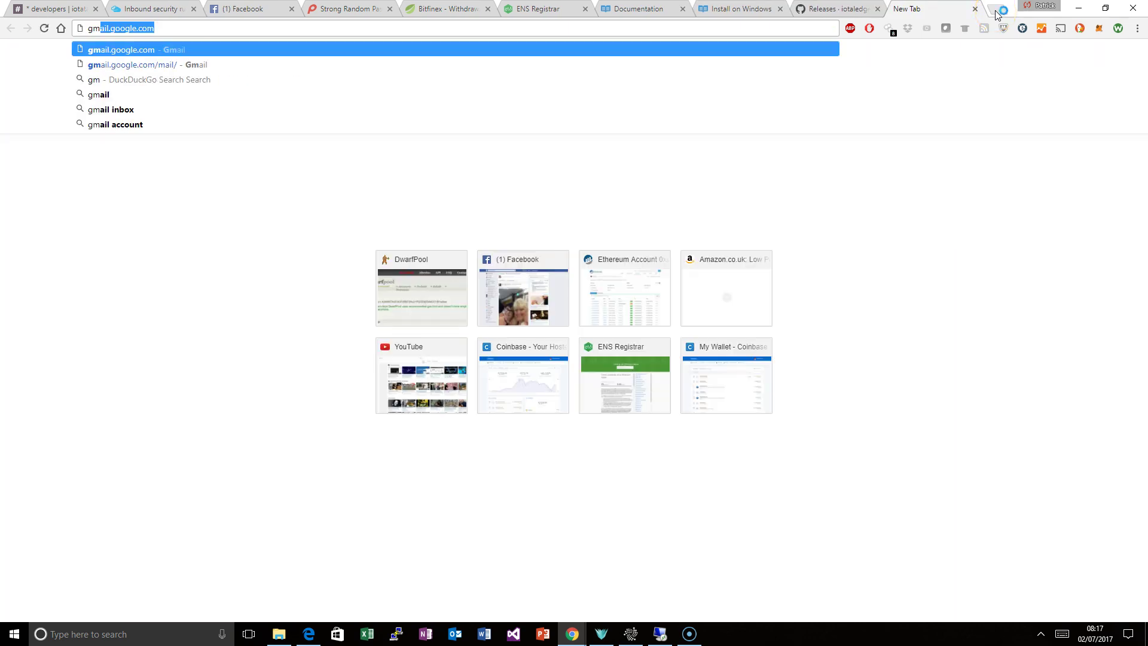
pyautogui.press('Return')
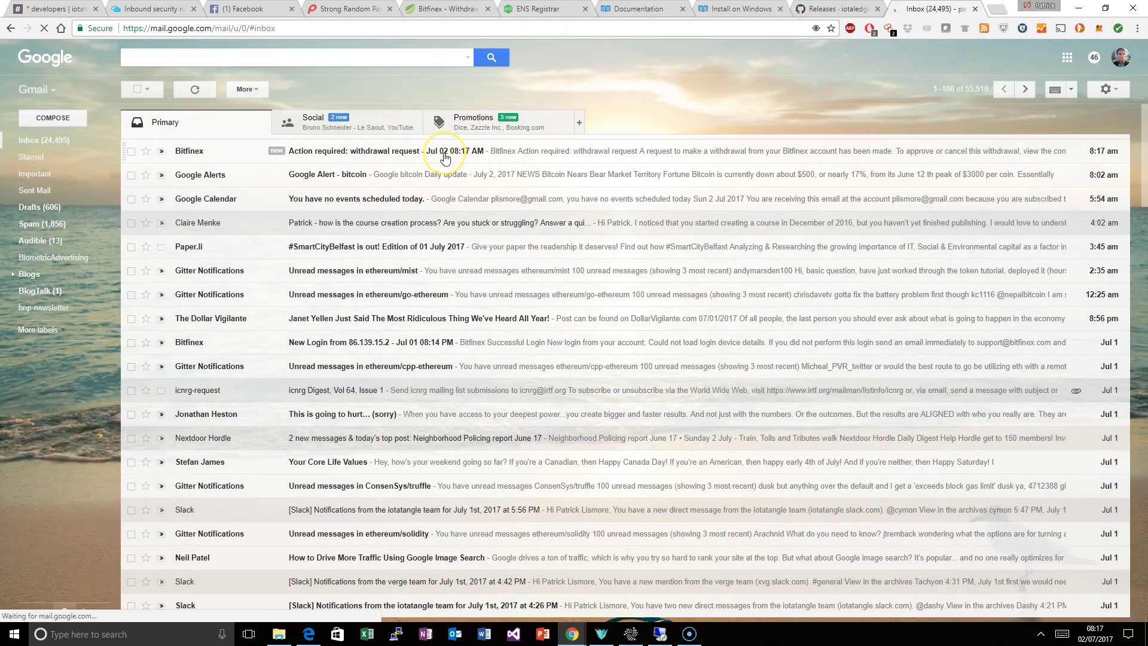
pyautogui.click(372, 153)
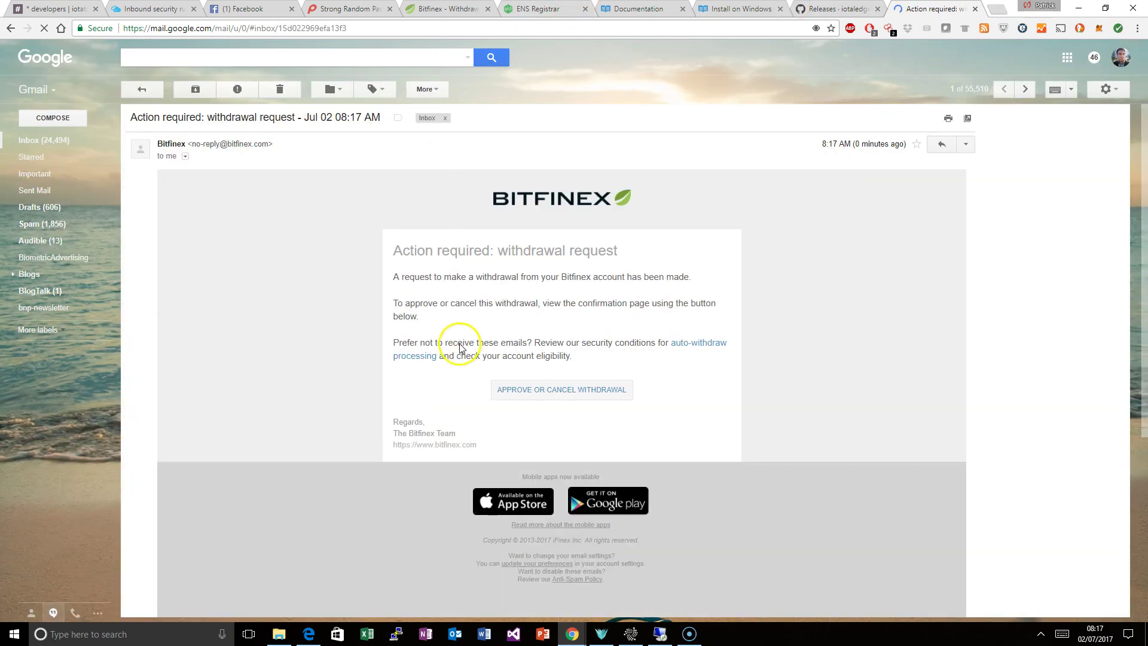
pyautogui.click(510, 395)
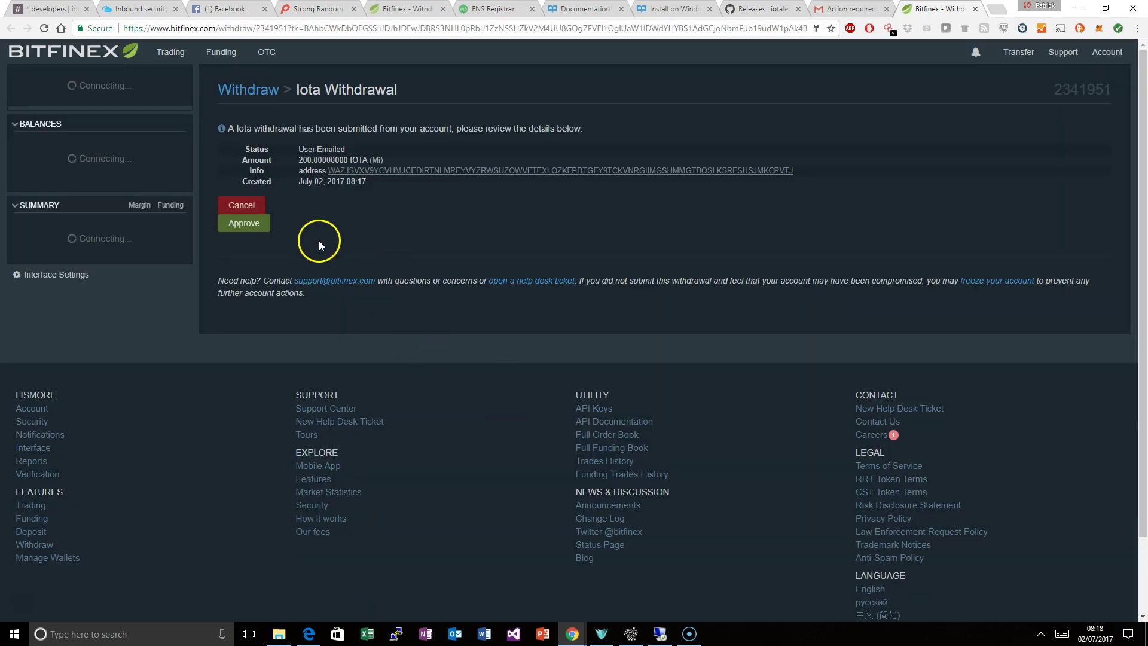
# - Approve the 200 Mi IOTA withdrawal, then expand HISTORY in the IOTA Light Wallet
pyautogui.click(261, 251)
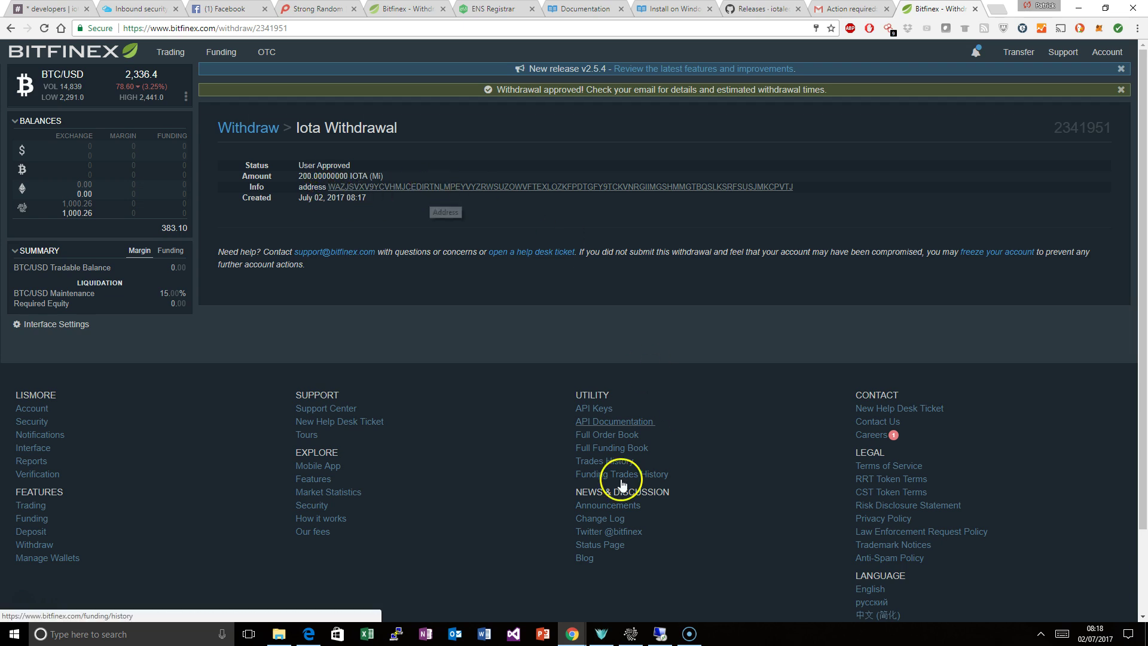
pyautogui.click(632, 641)
pyautogui.click(810, 521)
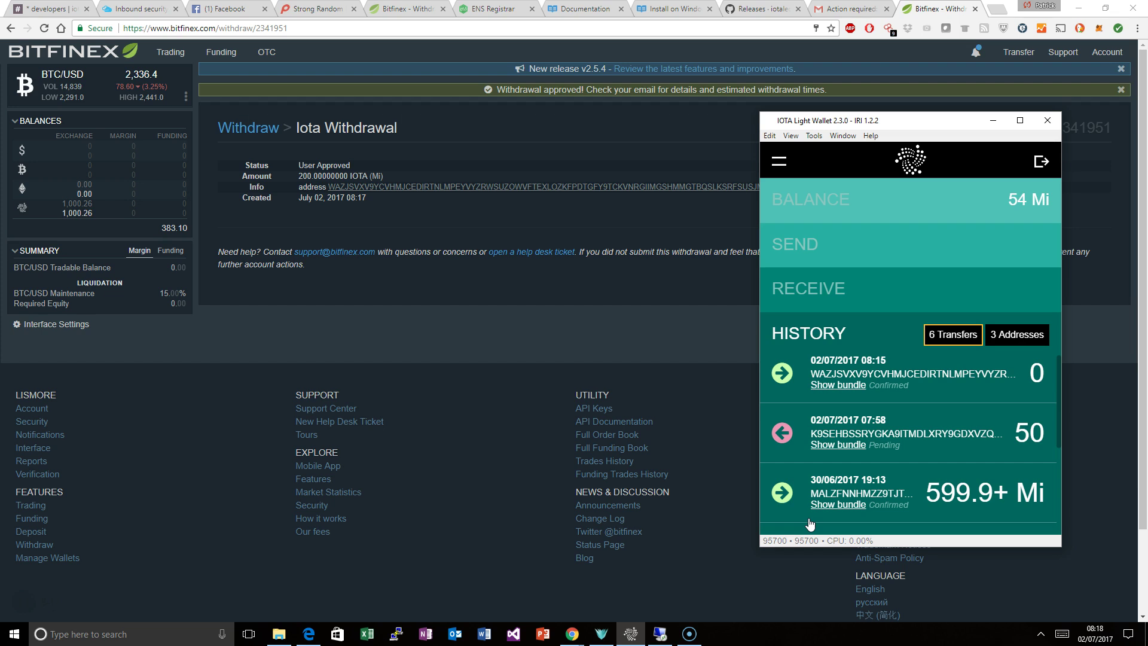
pyautogui.click(884, 412)
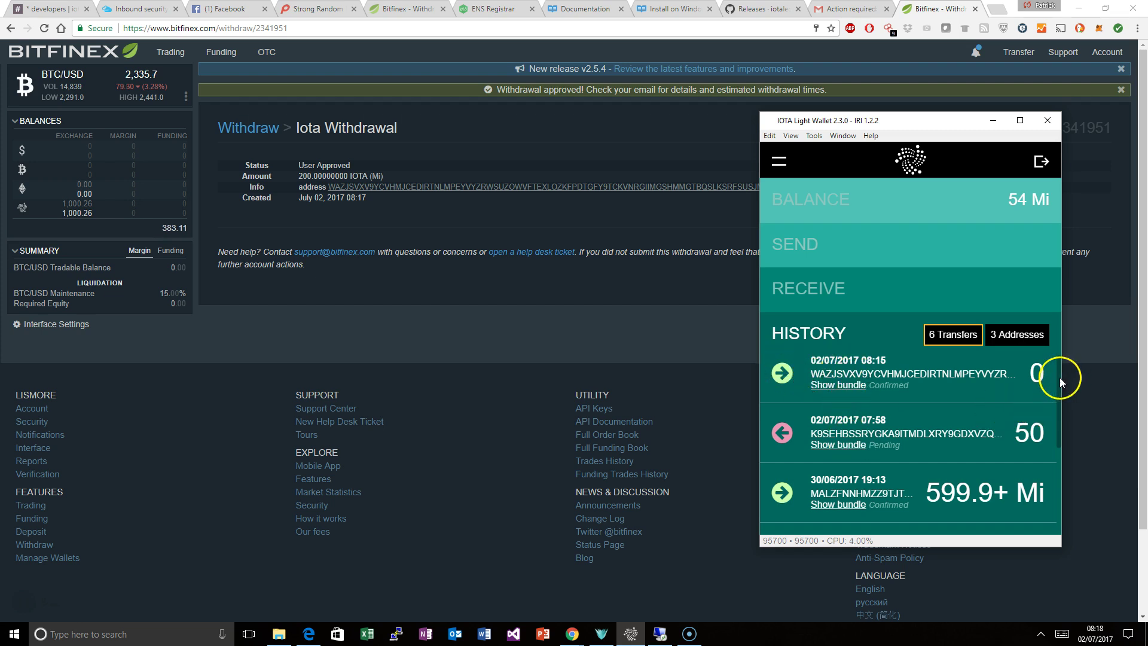
pyautogui.scroll(-3, 1060, 378)
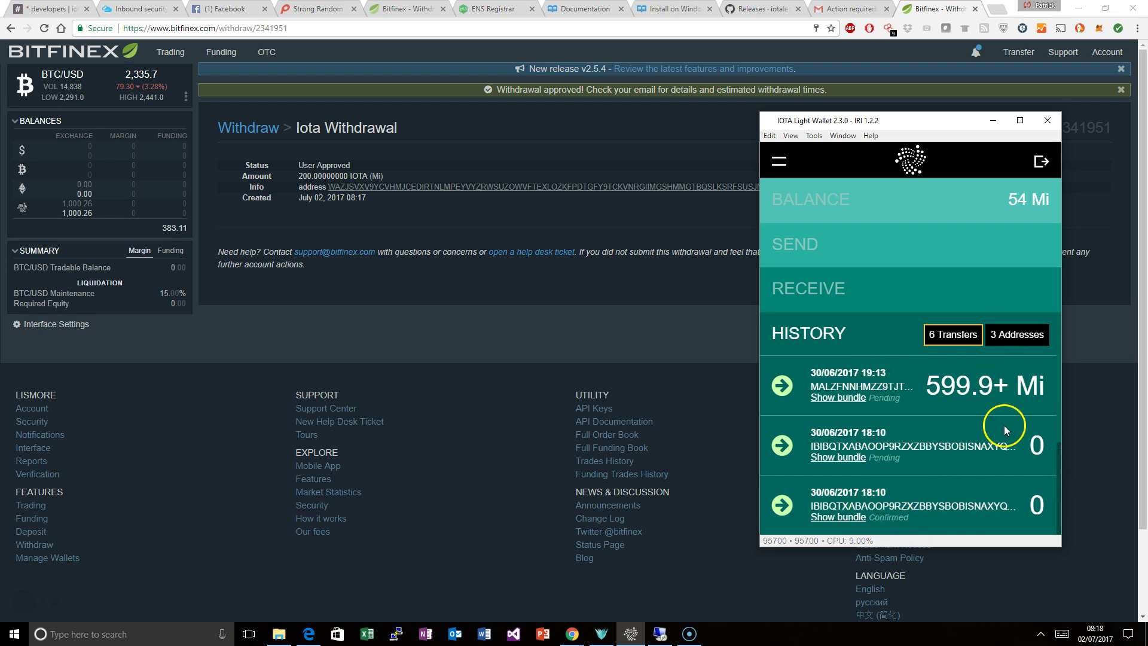
pyautogui.moveTo(1058, 459); pyautogui.dragTo(1046, 372)
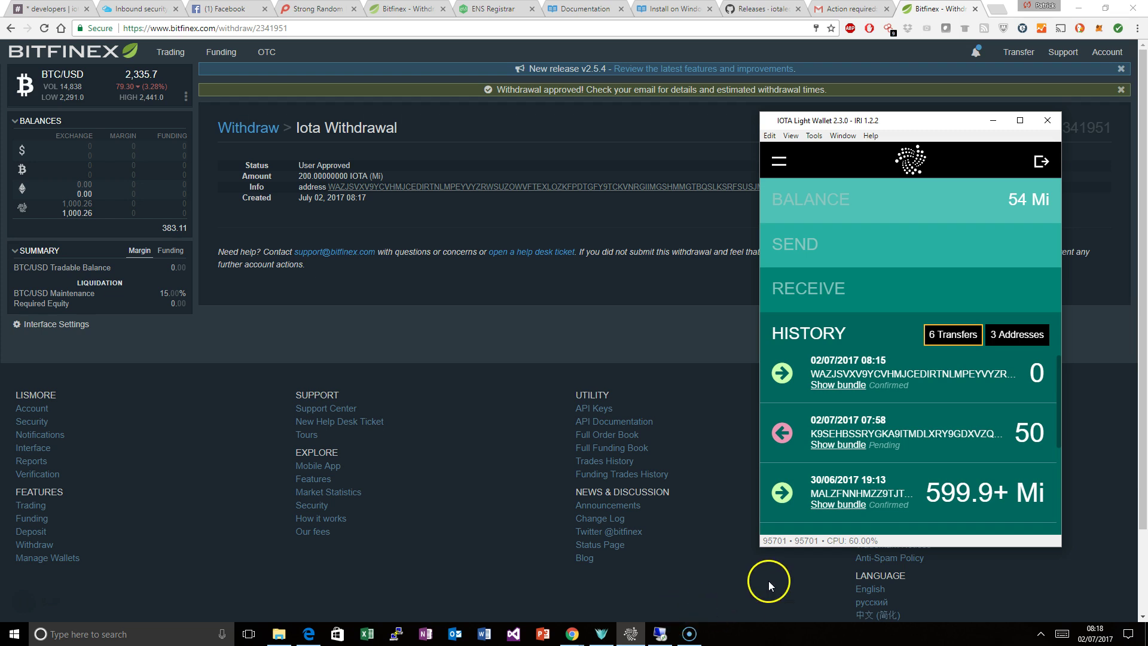
pyautogui.moveTo(660, 625)
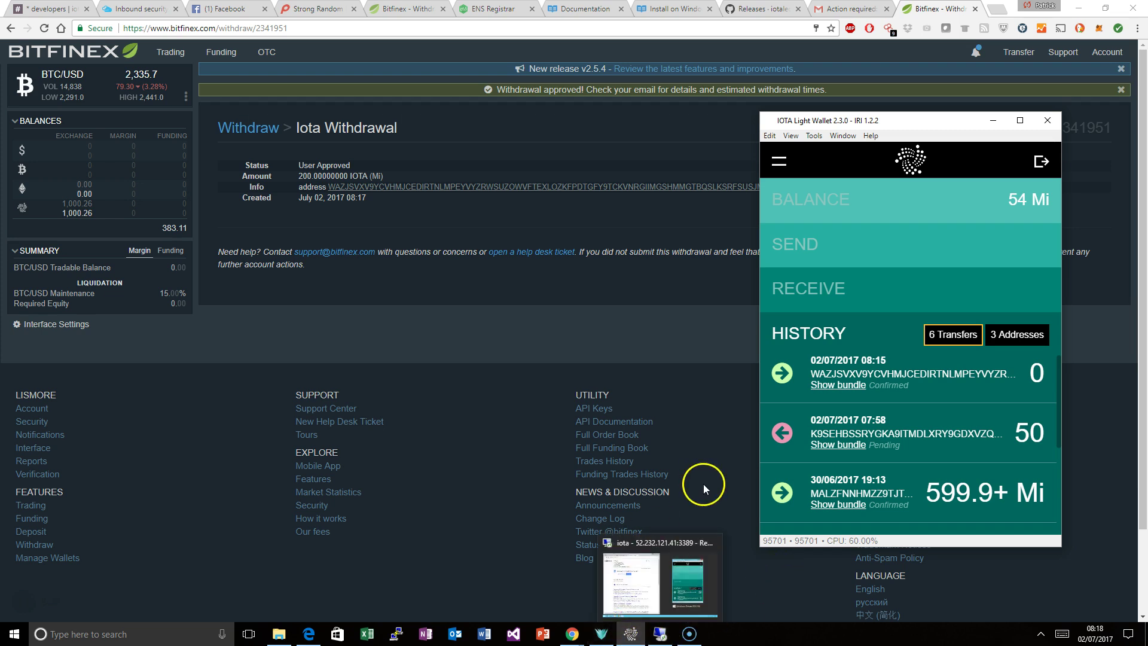
pyautogui.click(686, 586)
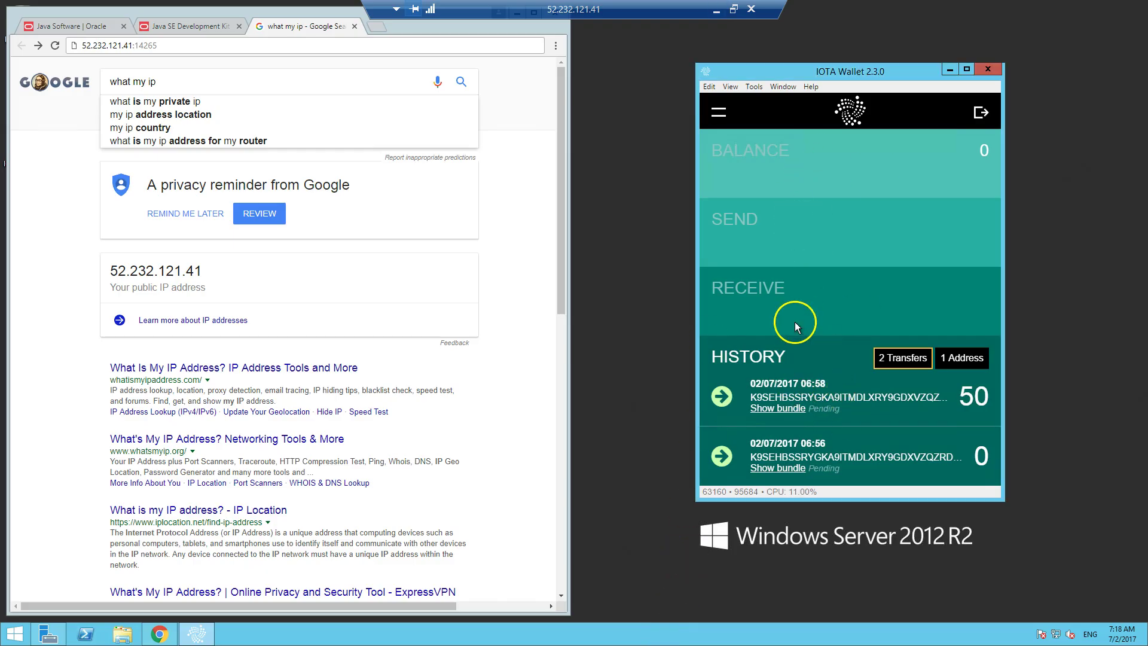
pyautogui.click(793, 157)
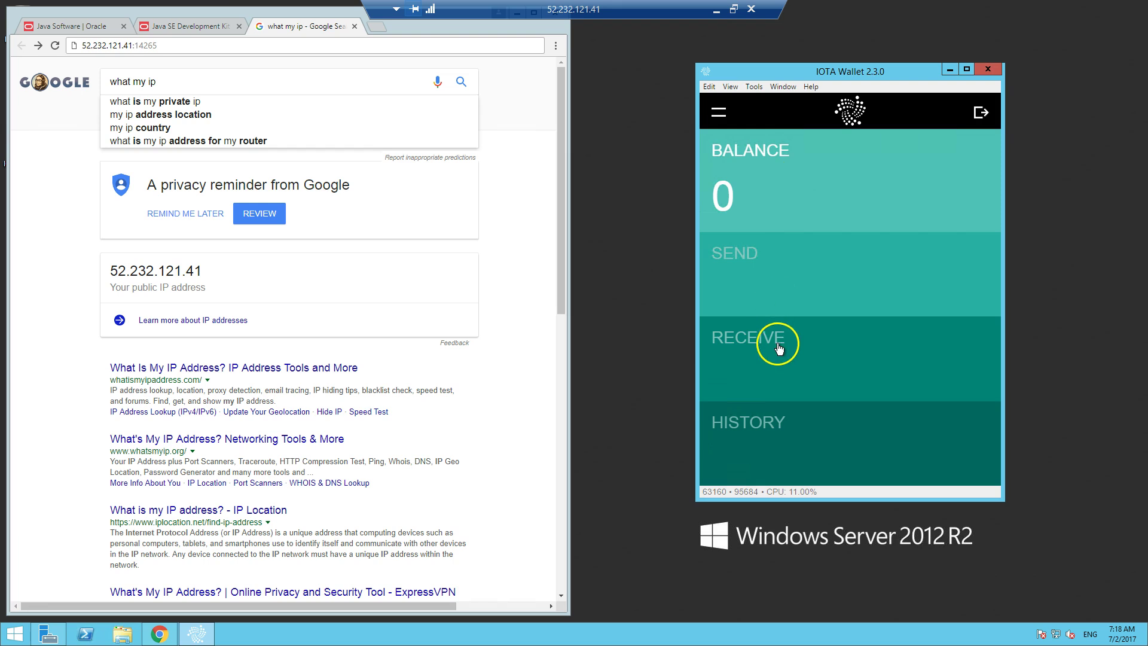
pyautogui.click(750, 414)
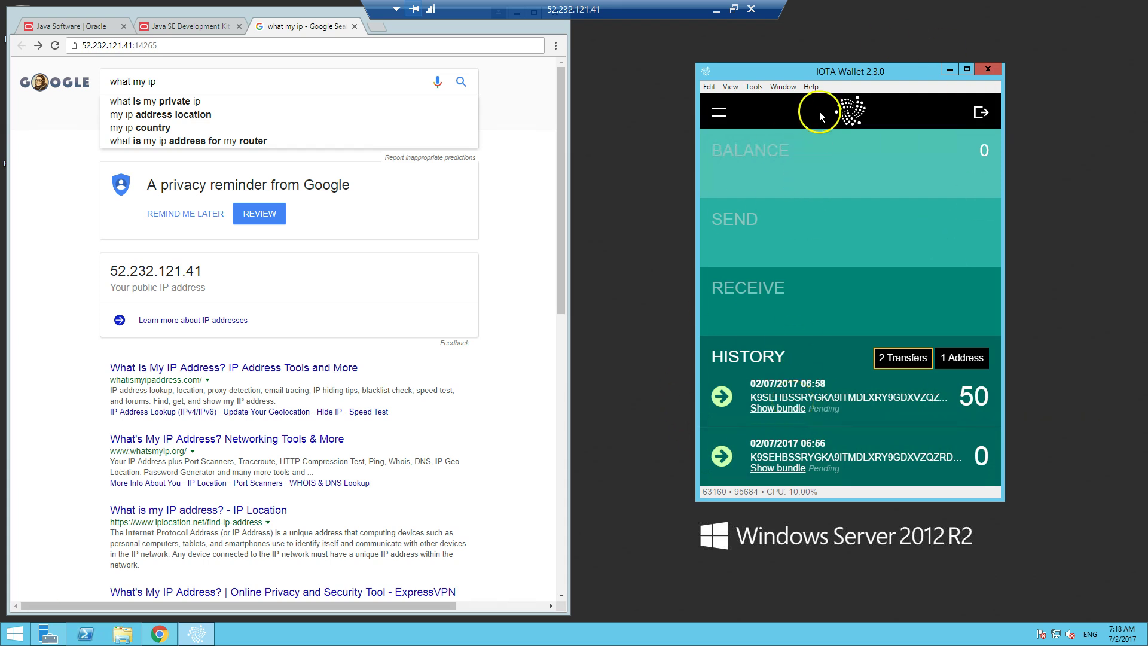
pyautogui.click(803, 148)
pyautogui.click(717, 10)
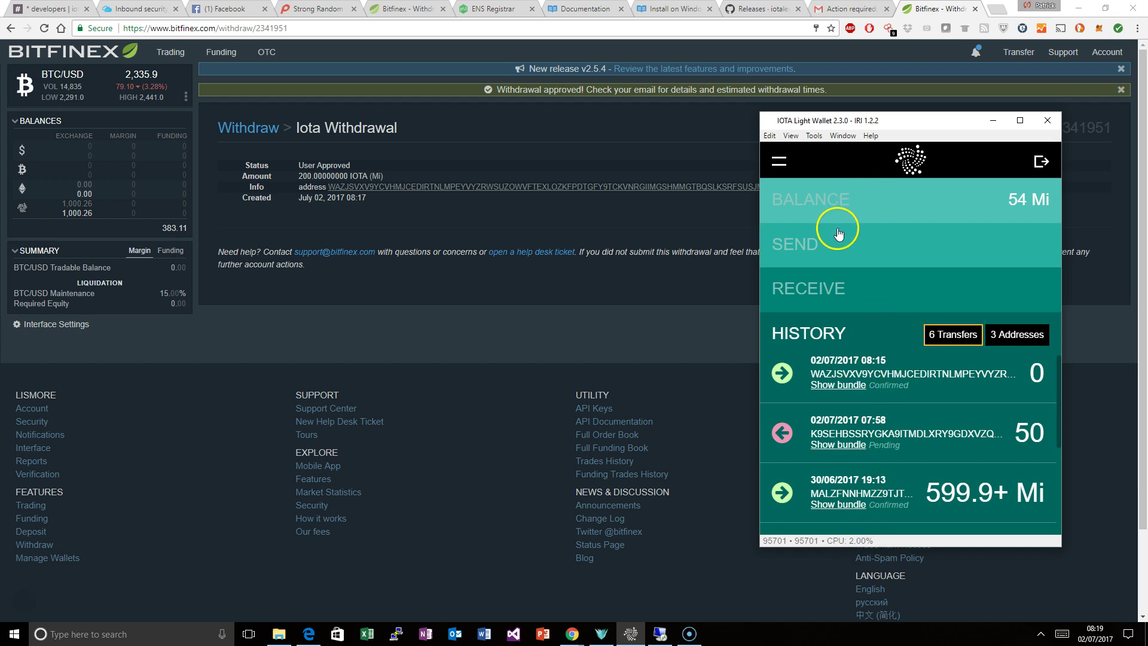
# - Cycle through BALANCE, SEND and RECEIVE, then reopen HISTORY to reveal the pending 200 Mi transfer
pyautogui.click(834, 200)
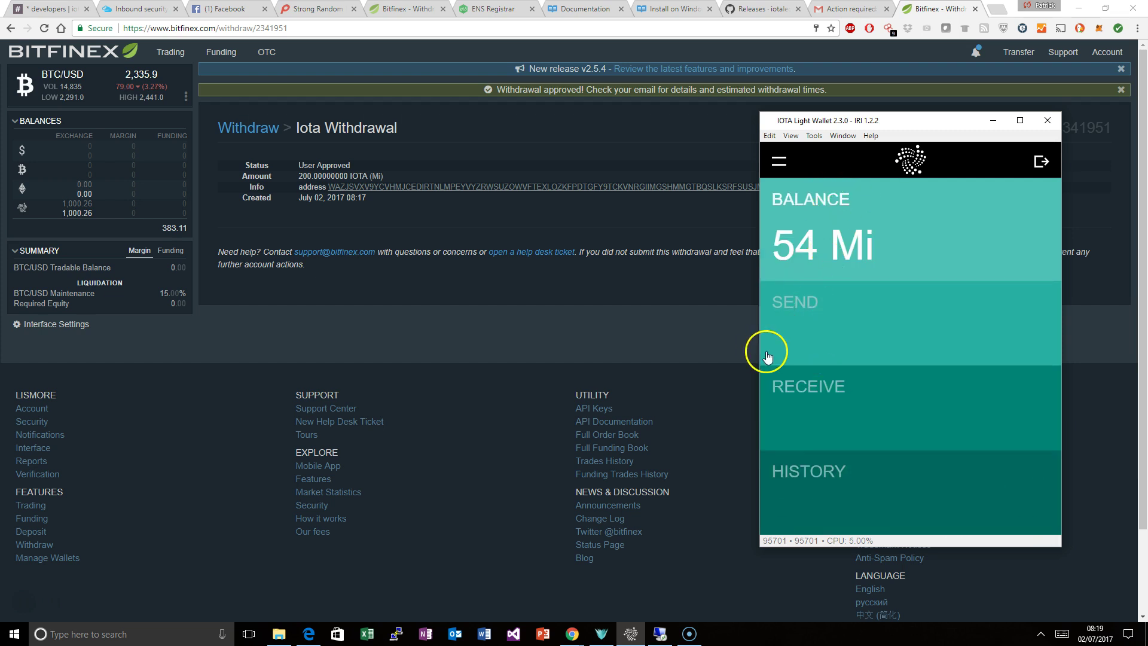
pyautogui.click(787, 322)
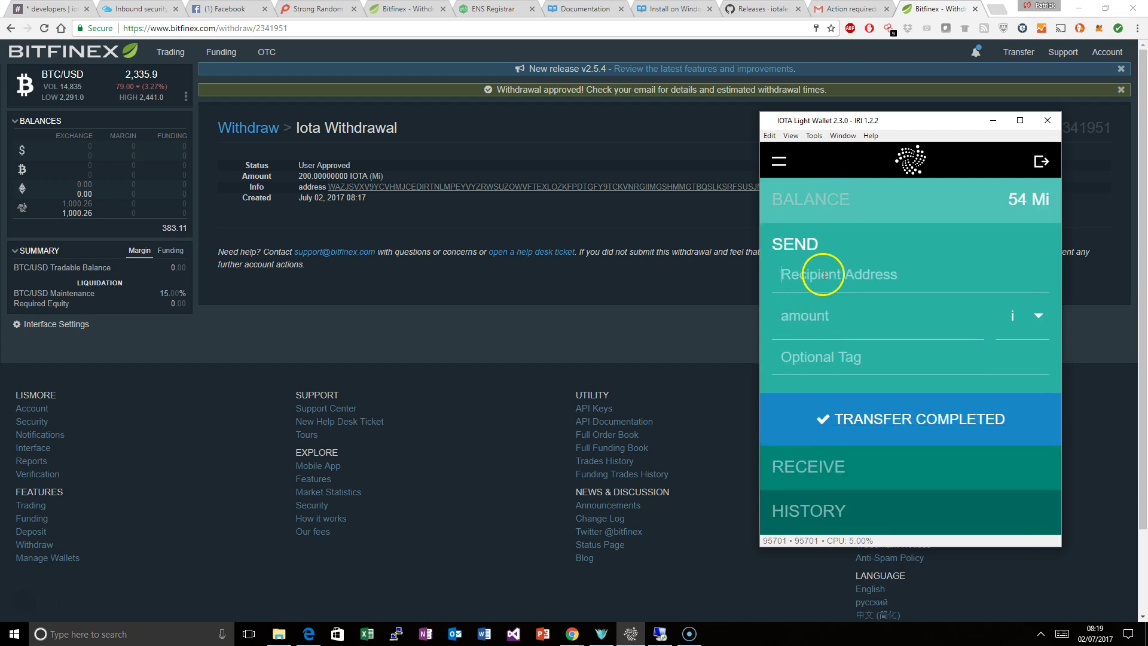
pyautogui.click(816, 276)
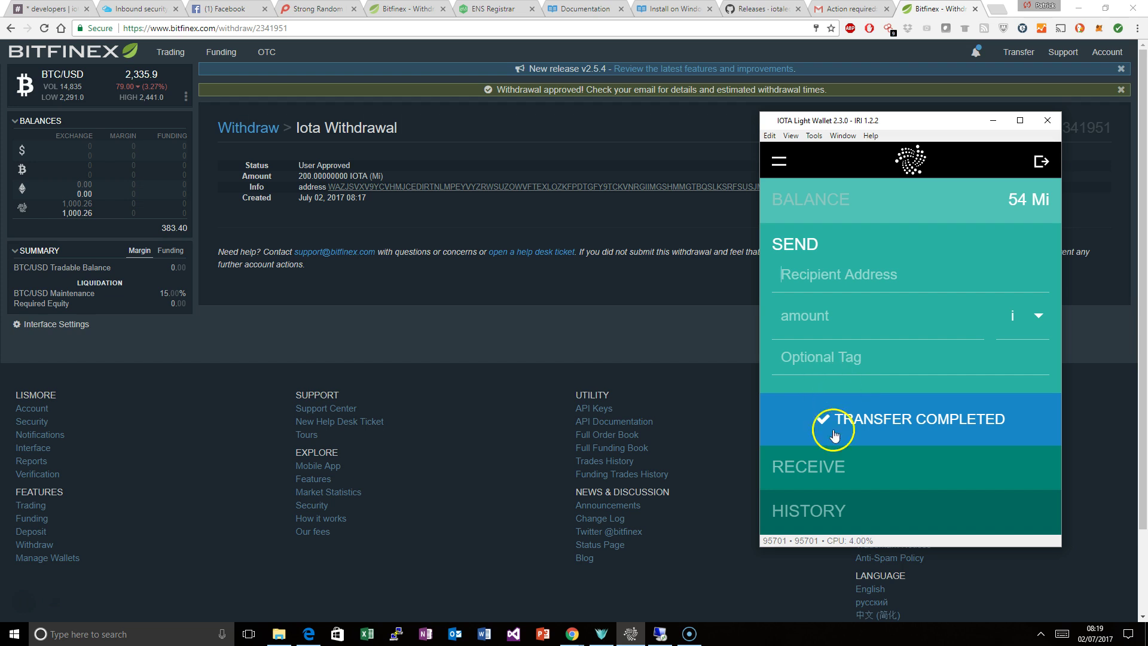
pyautogui.click(832, 473)
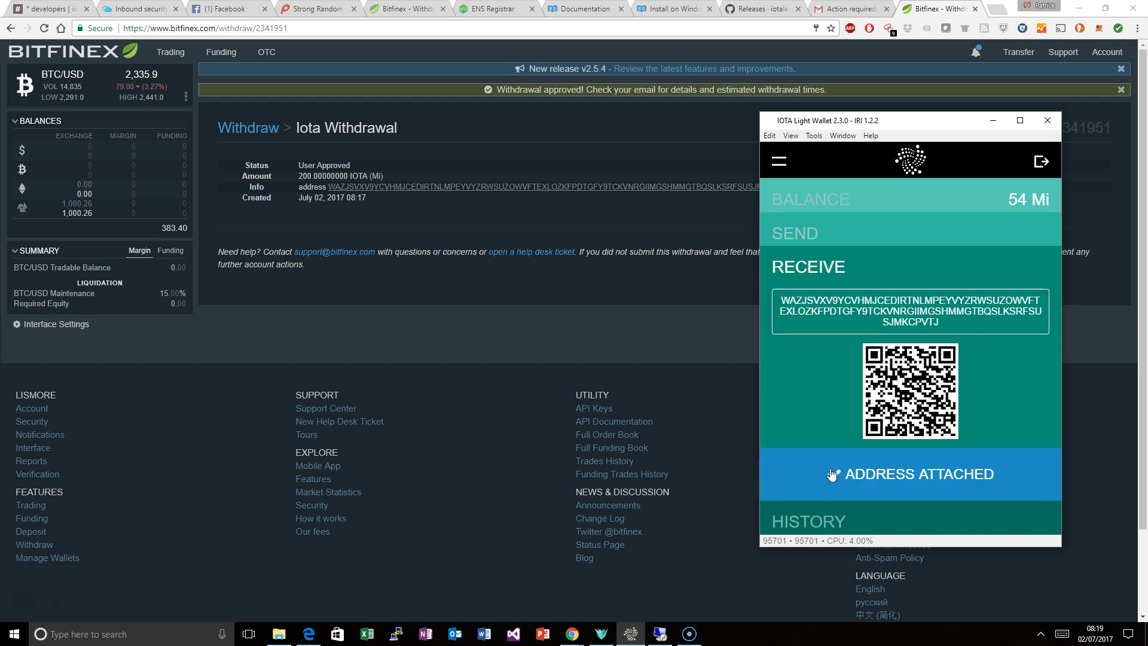
pyautogui.click(860, 310)
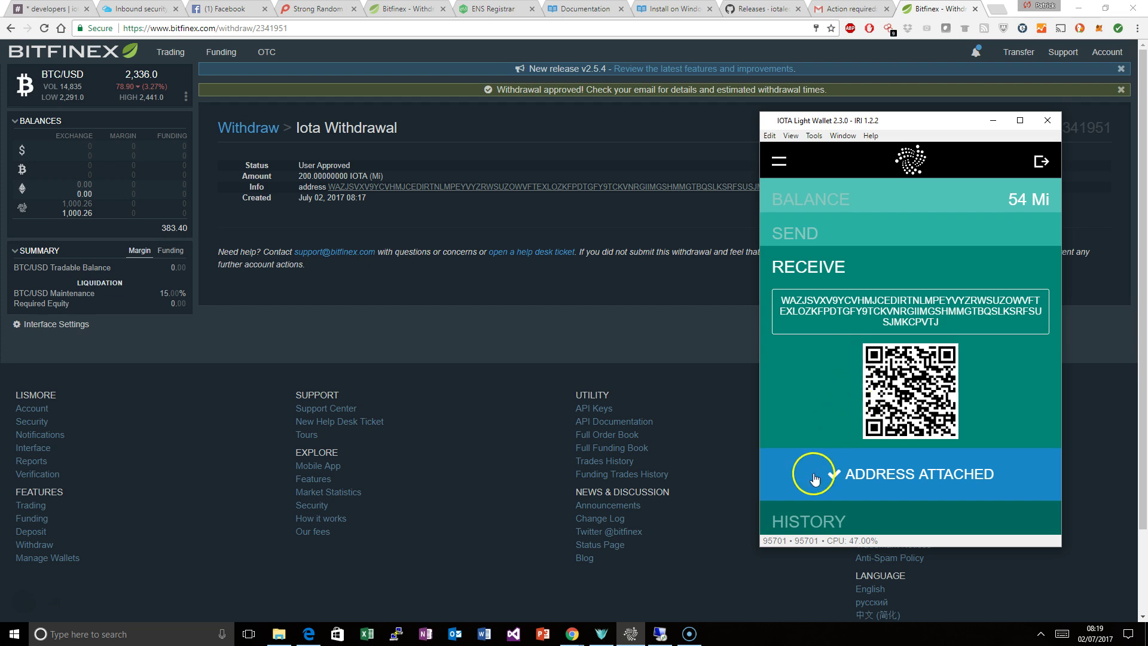
pyautogui.click(866, 513)
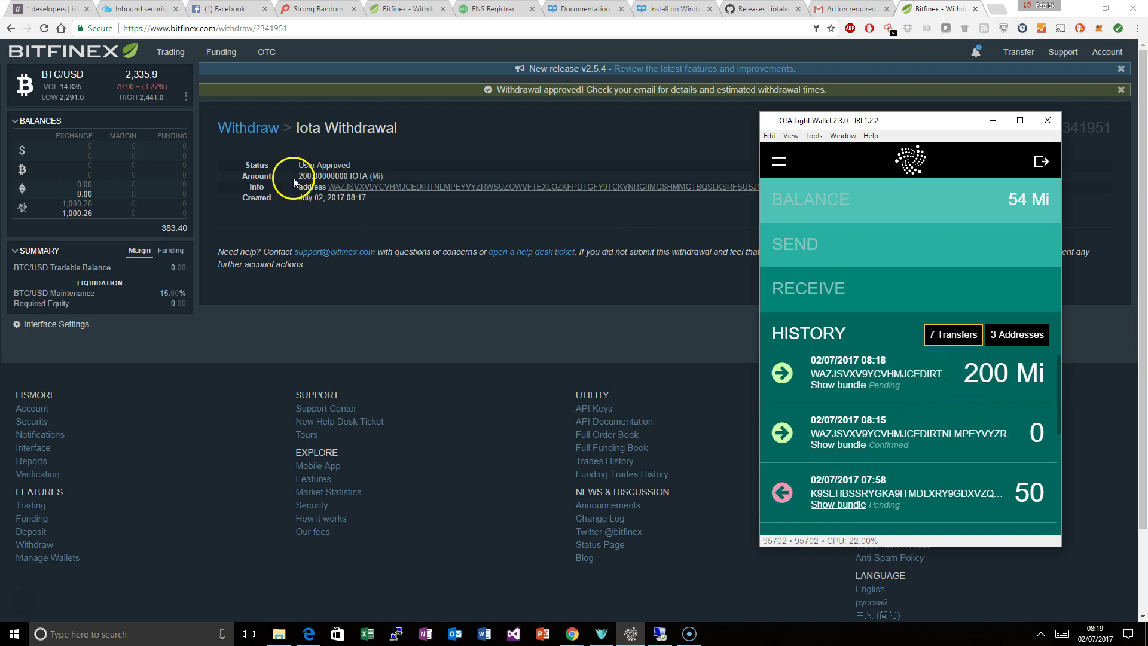
pyautogui.click(897, 374)
pyautogui.click(855, 197)
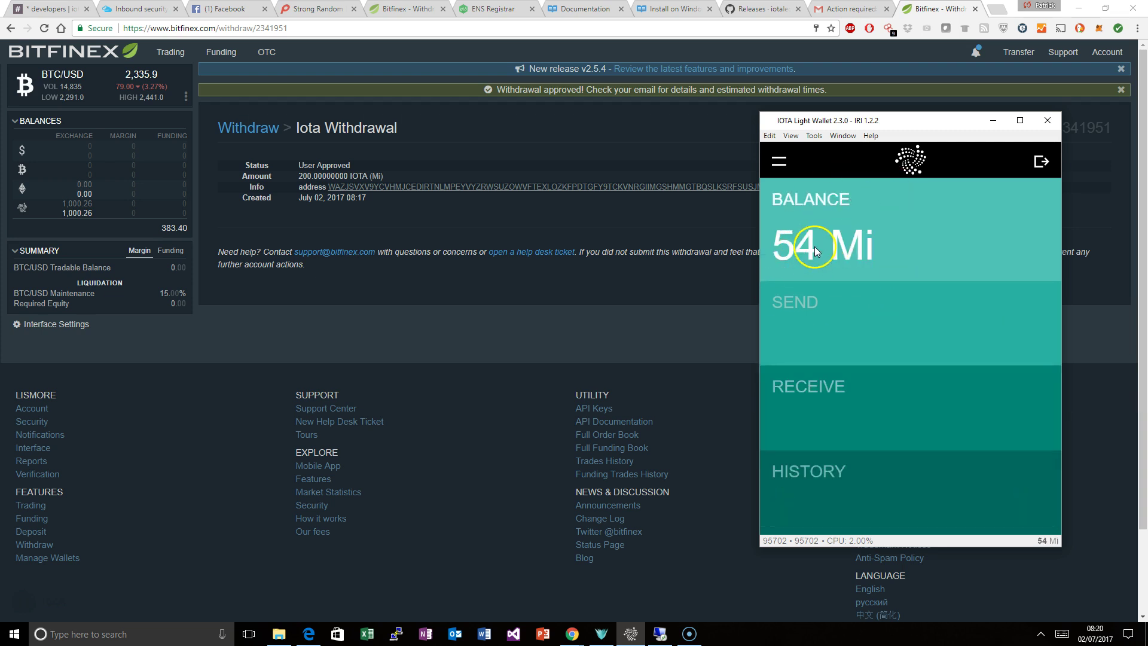
pyautogui.click(814, 477)
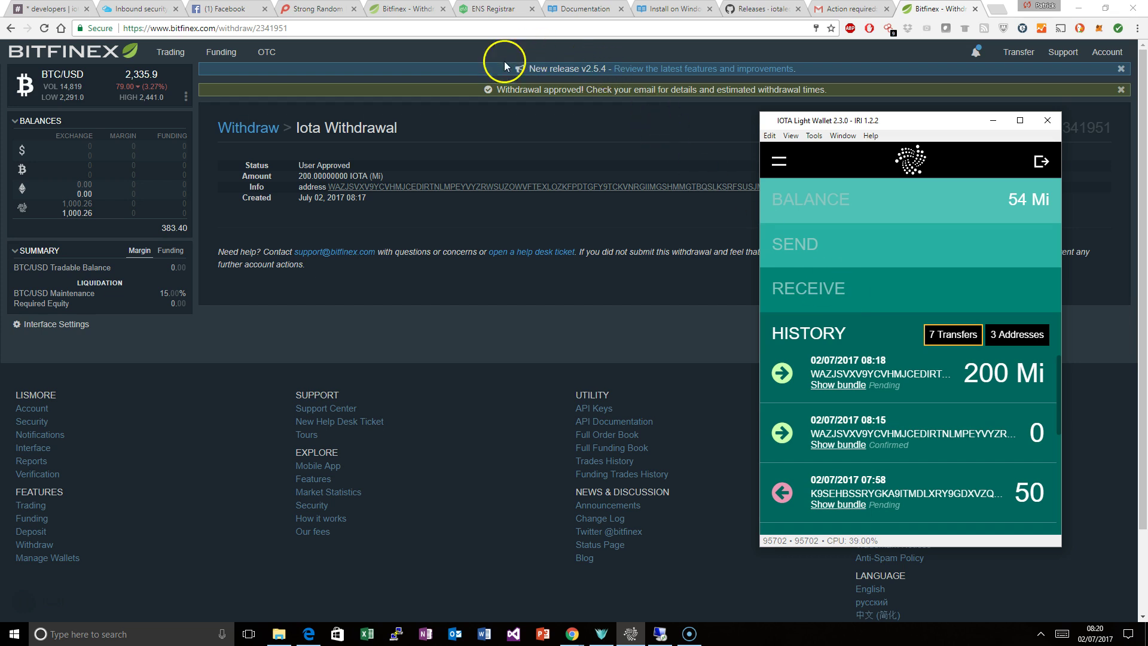
# - Move through the Slack and docs tabs, ending on the v2.3.0 release's IOTA.Wallet.Setup.2.3.0.exe downloads
pyautogui.click(61, 12)
pyautogui.moveTo(152, 28); pyautogui.dragTo(224, 30)
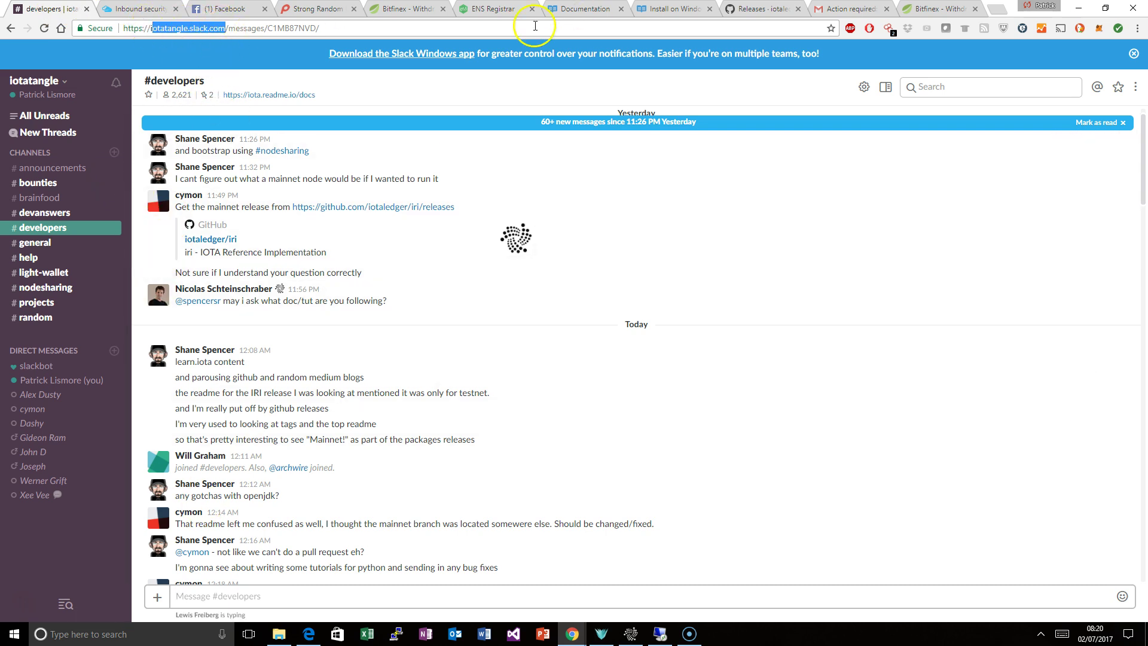
pyautogui.click(765, 11)
pyautogui.click(660, 8)
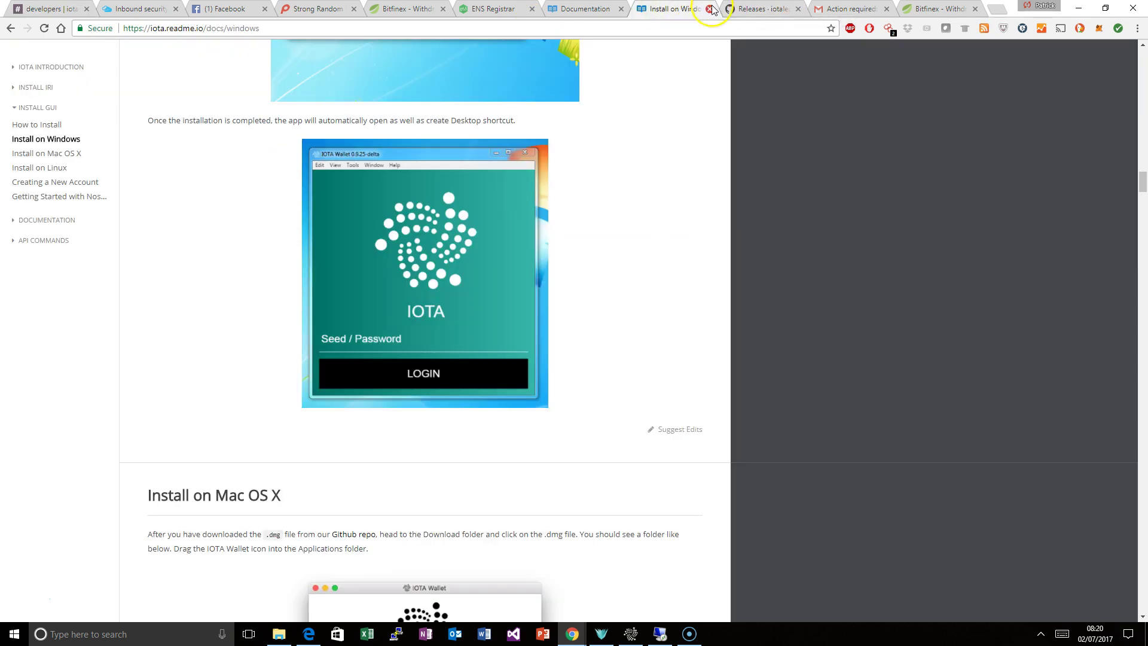
pyautogui.scroll(8, 1127, 105)
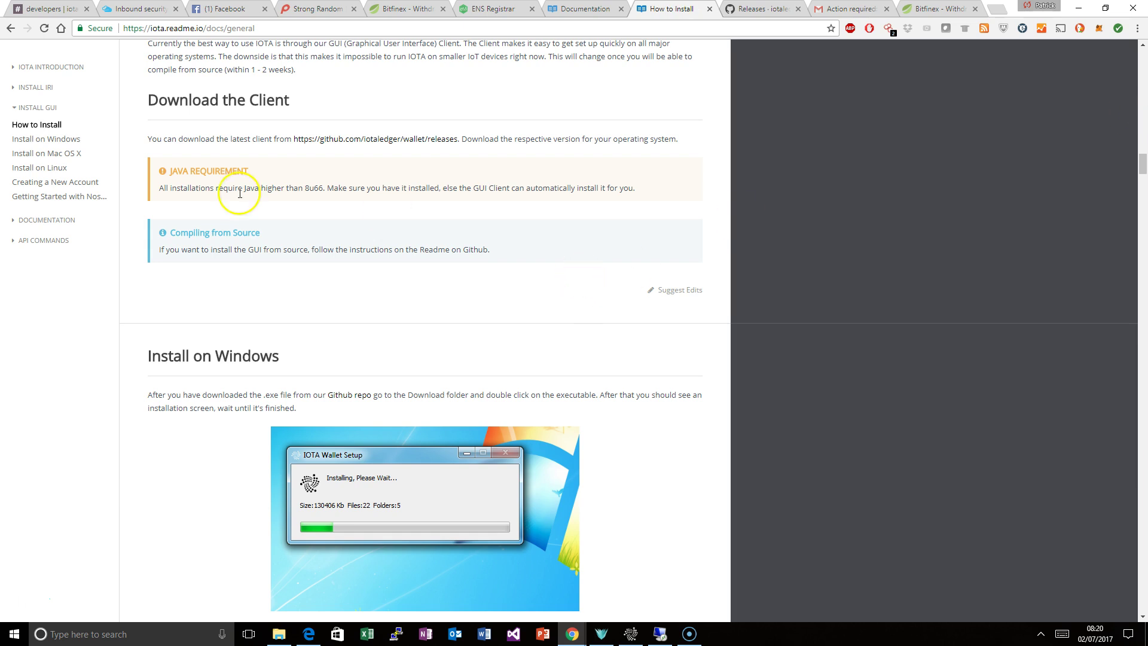
pyautogui.click(744, 10)
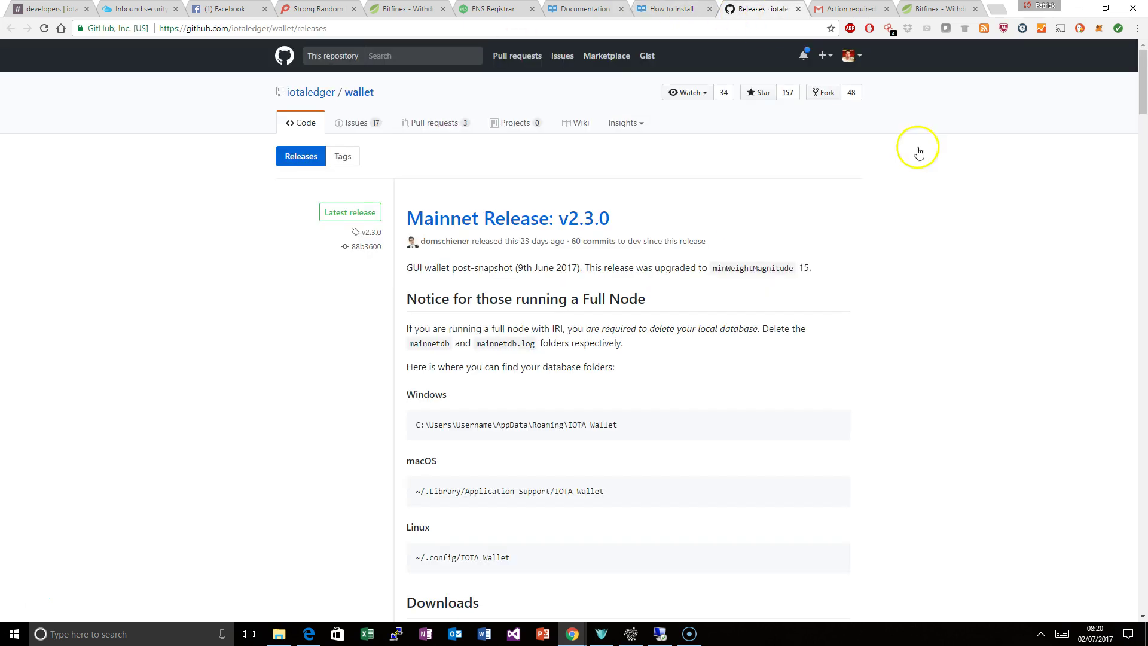
pyautogui.moveTo(1143, 108); pyautogui.dragTo(1144, 153)
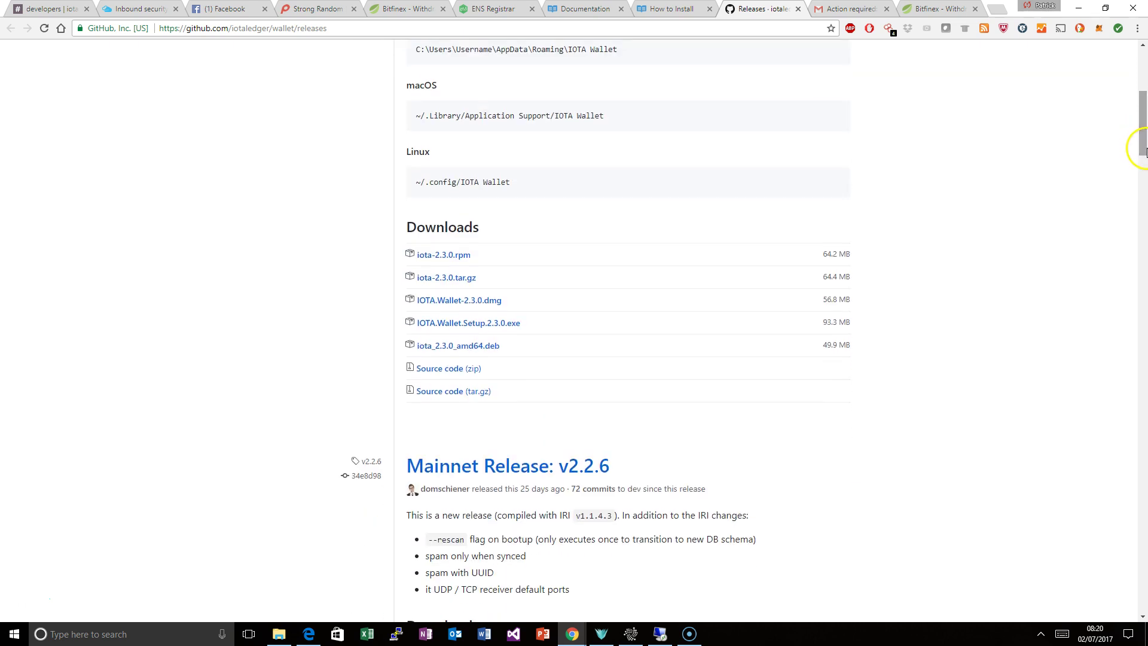